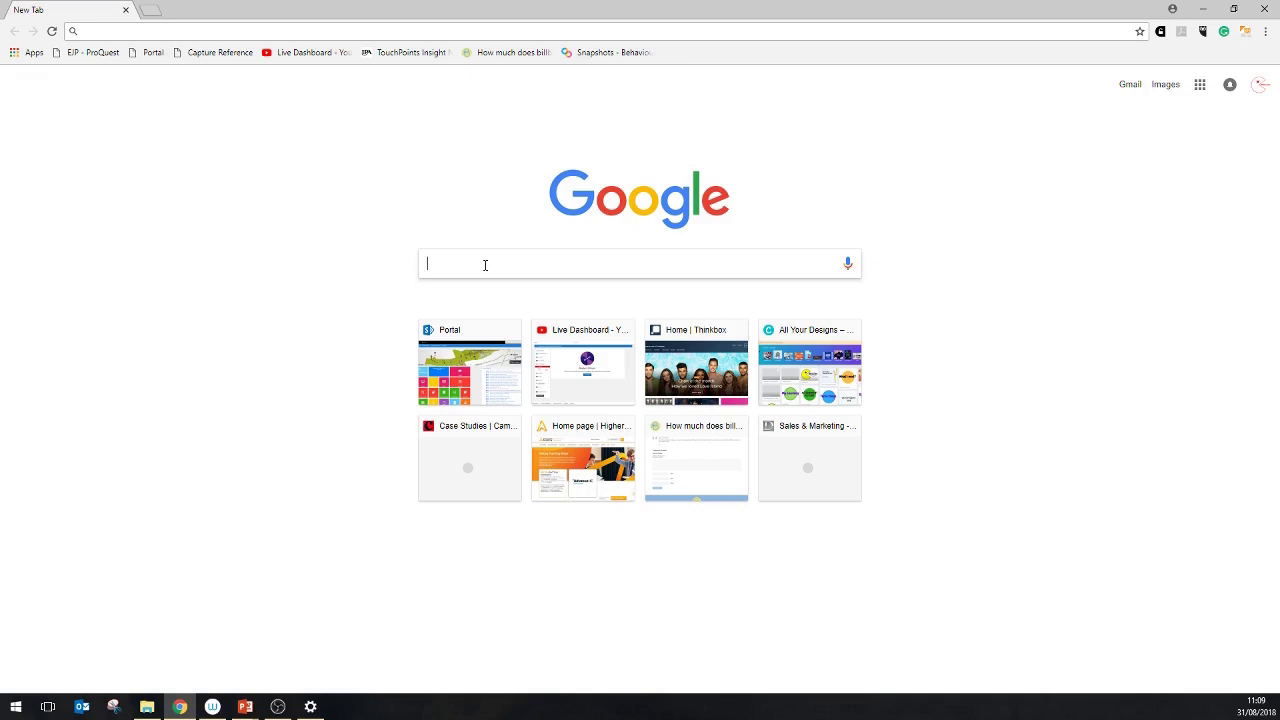
Search Google for "zappos" and look through the organic results and company information.
{"action": "type", "text": "zappos"}
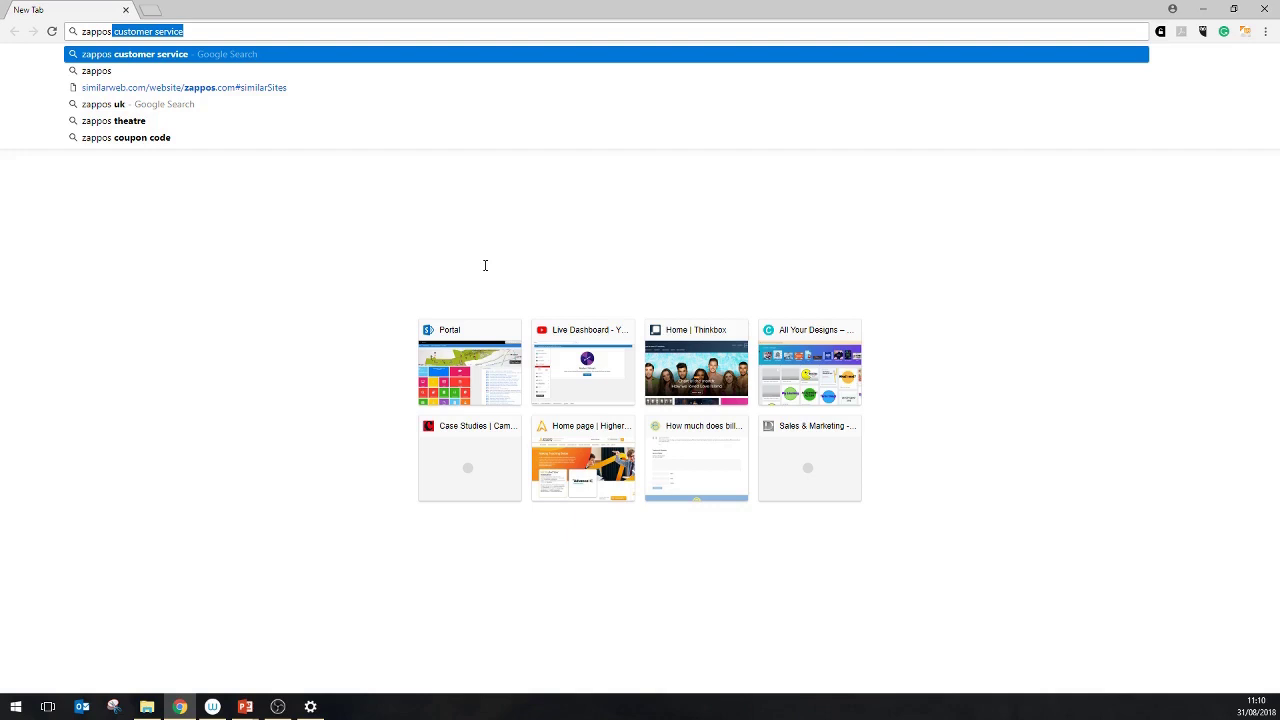
{"action": "key", "text": "BackSpace"}
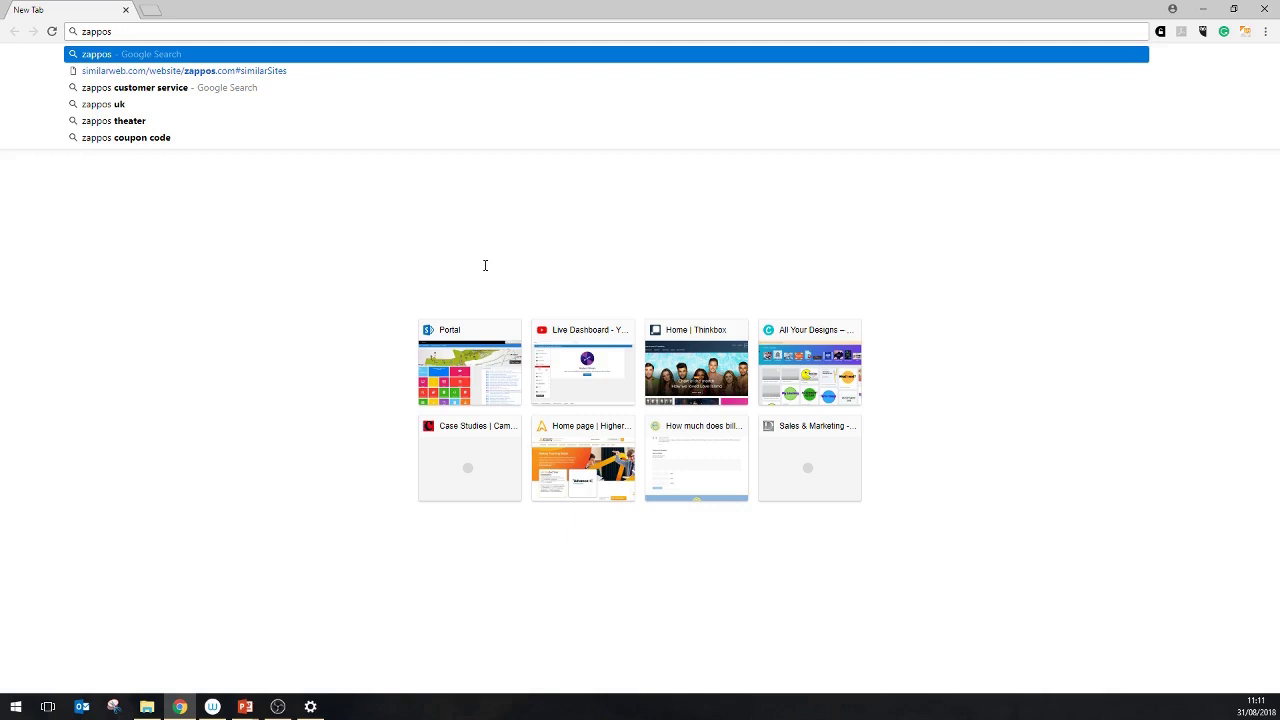
{"action": "key", "text": "Return"}
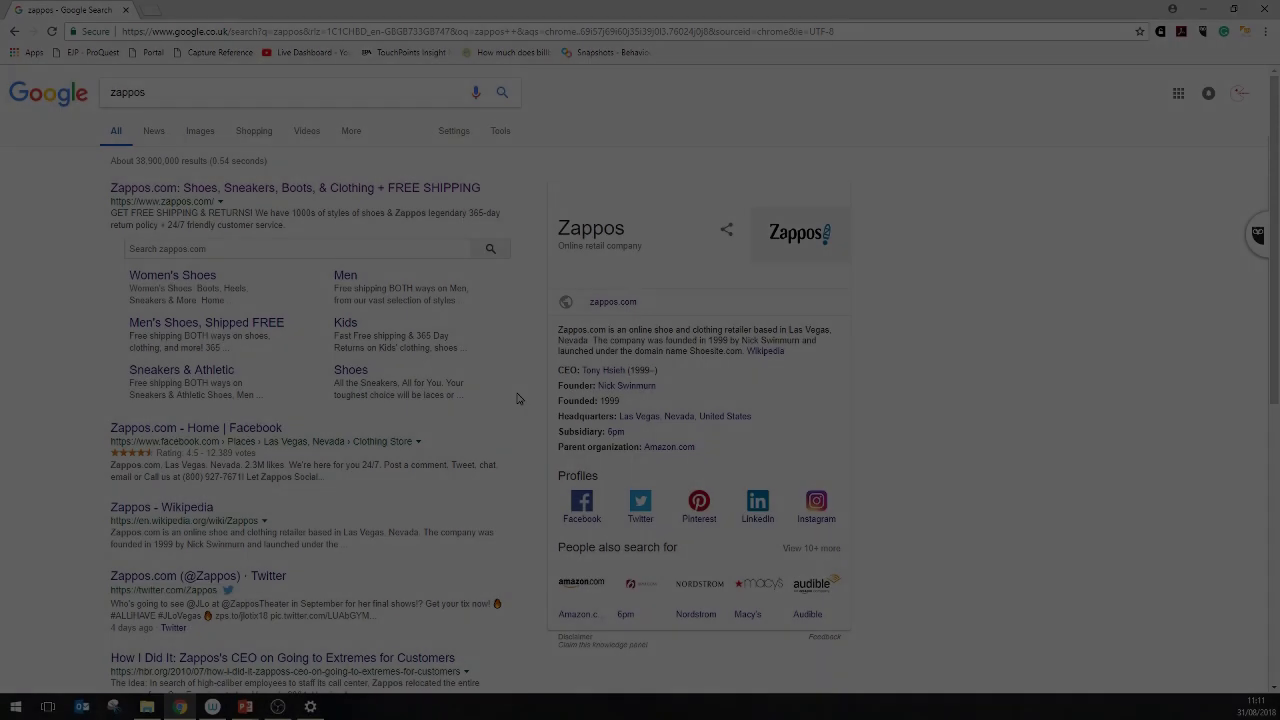
{"action": "scroll", "coordinate": [355, 567], "scroll_direction": "down", "scroll_amount": 2}
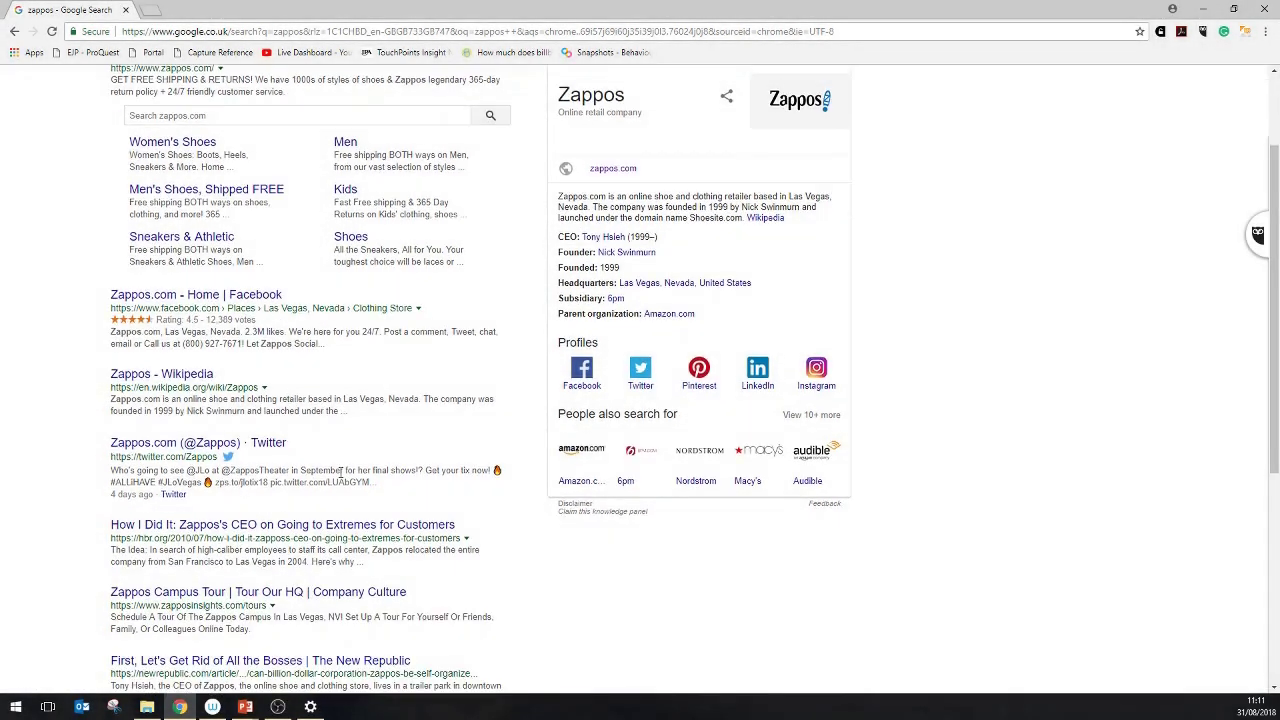
{"action": "scroll", "coordinate": [341, 470], "scroll_direction": "up", "scroll_amount": 2}
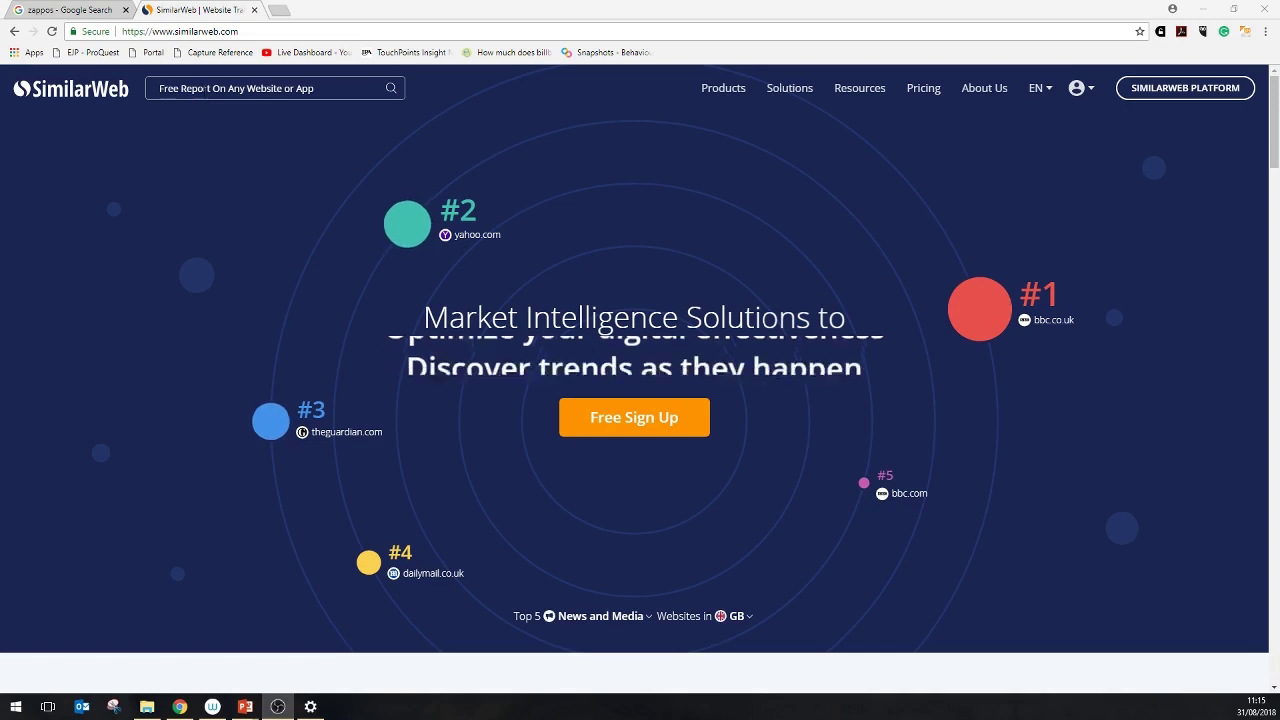
Look up the website zappos.com in SimilarWeb's free report search and open its analytics report.
{"action": "left_click", "coordinate": [207, 88]}
{"action": "type", "text": "zappos"}
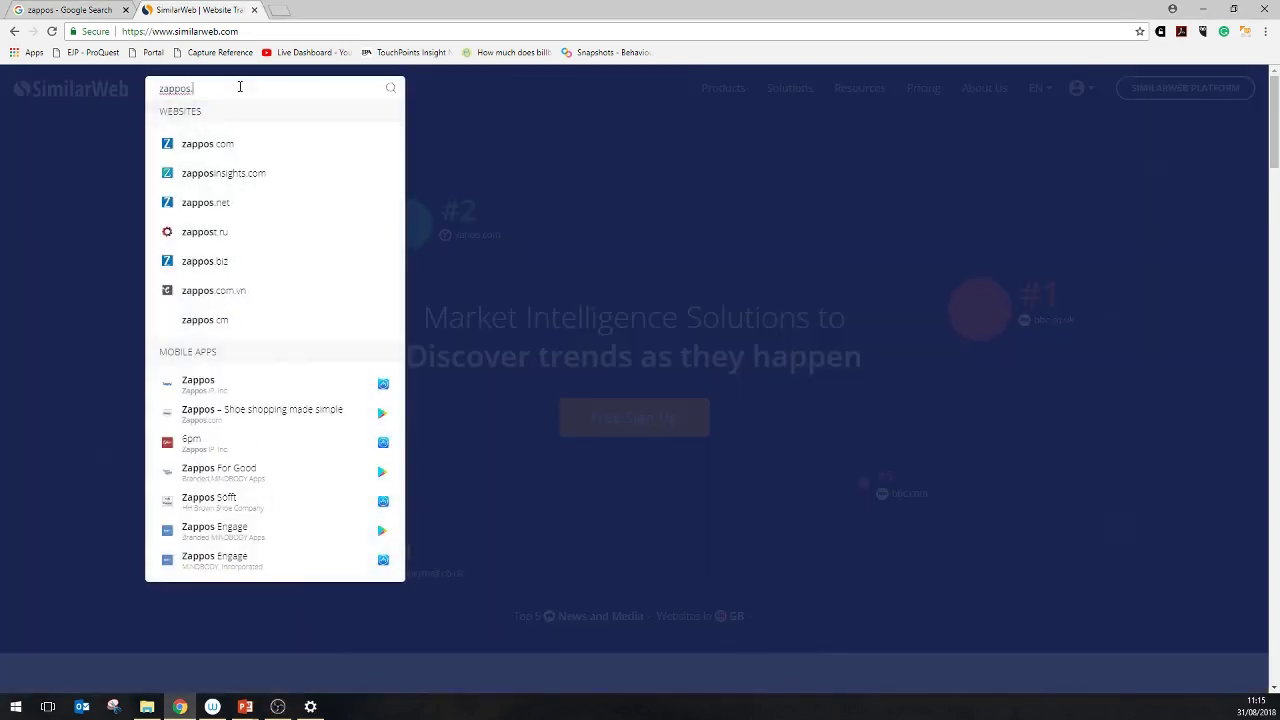
{"action": "type", "text": ".com"}
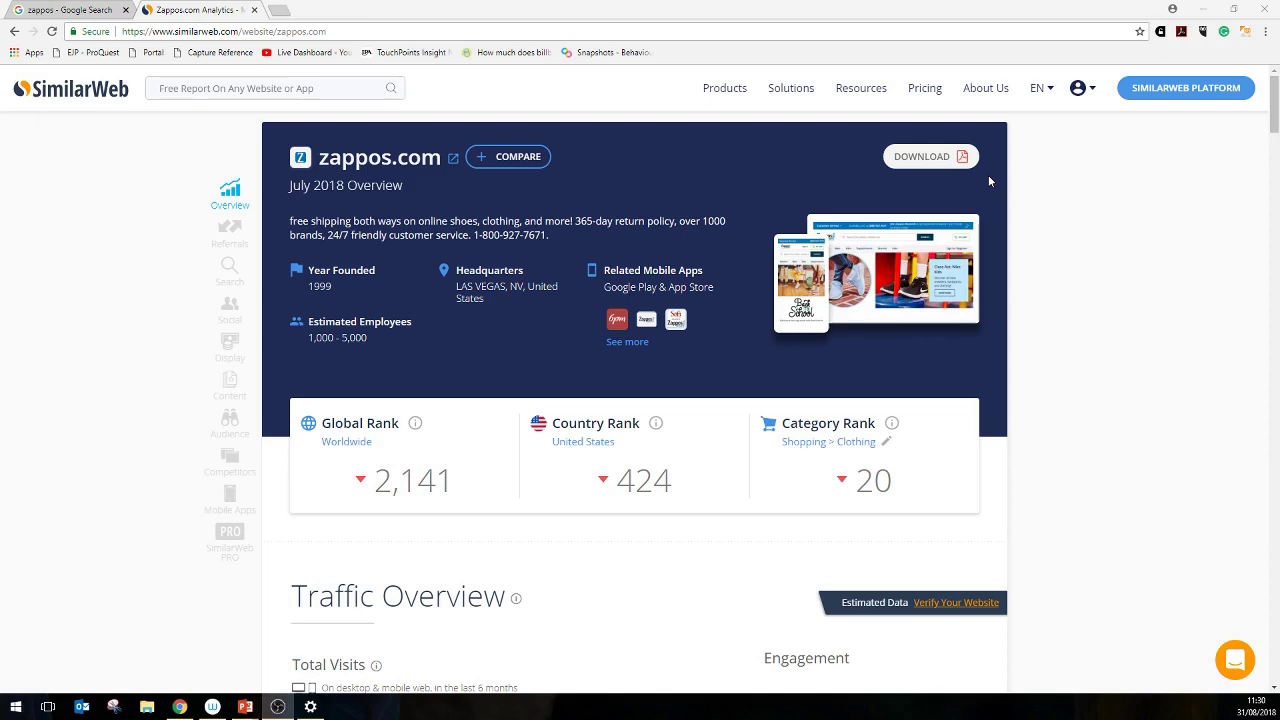
Examine the zappos.com ranks, including the Global Rank explanation, then the visits, engagement and country traffic figures.
{"action": "scroll", "coordinate": [1101, 221], "scroll_direction": "down", "scroll_amount": 1}
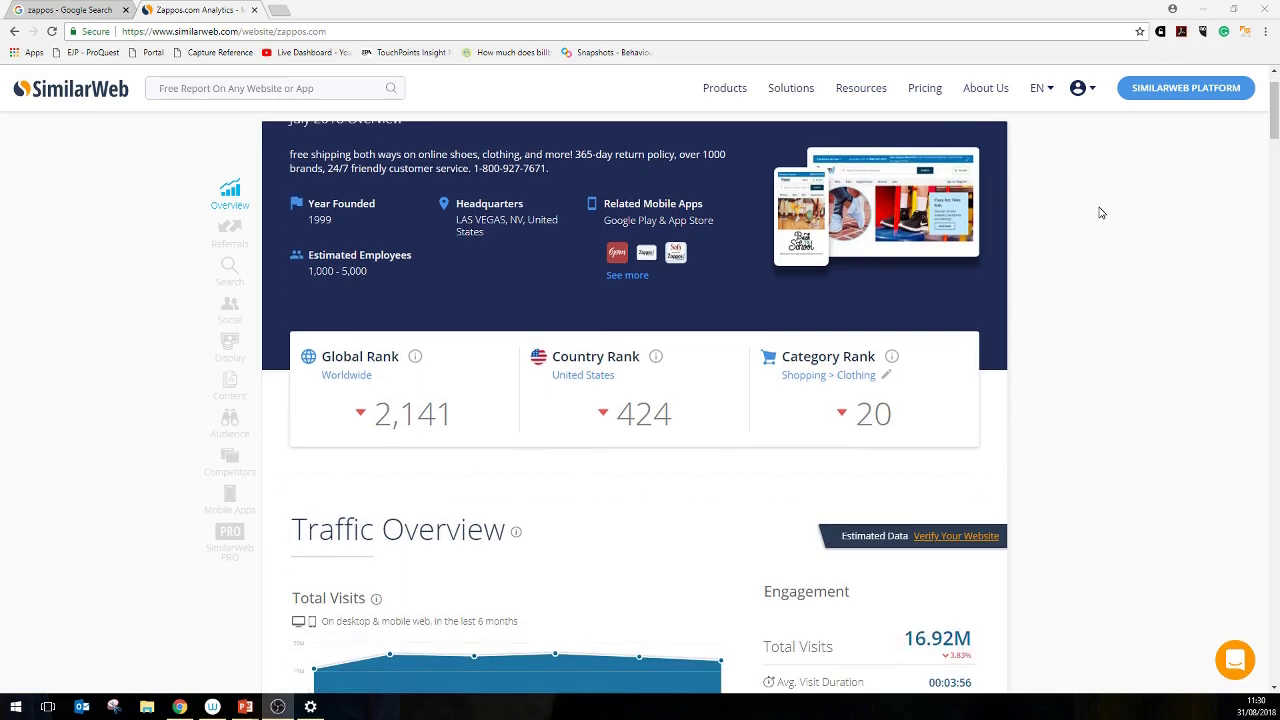
{"action": "scroll", "coordinate": [1090, 210], "scroll_direction": "up", "scroll_amount": 1}
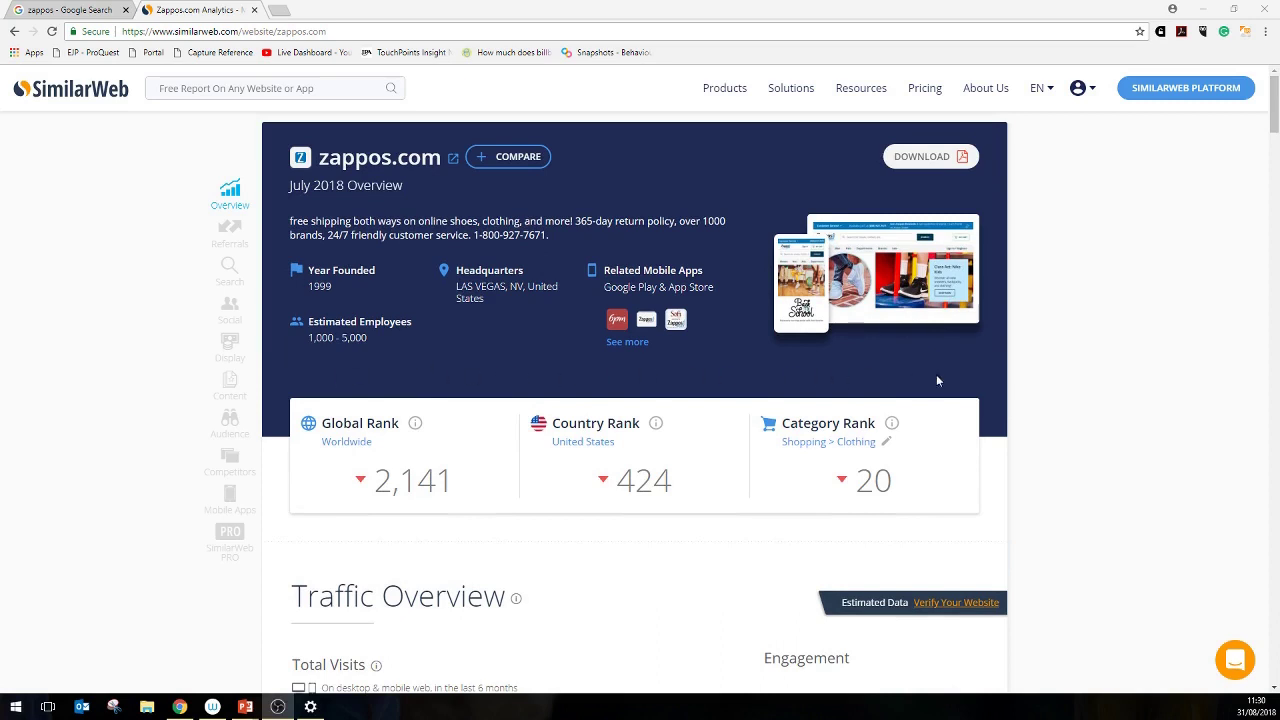
{"action": "mouse_move", "coordinate": [415, 425]}
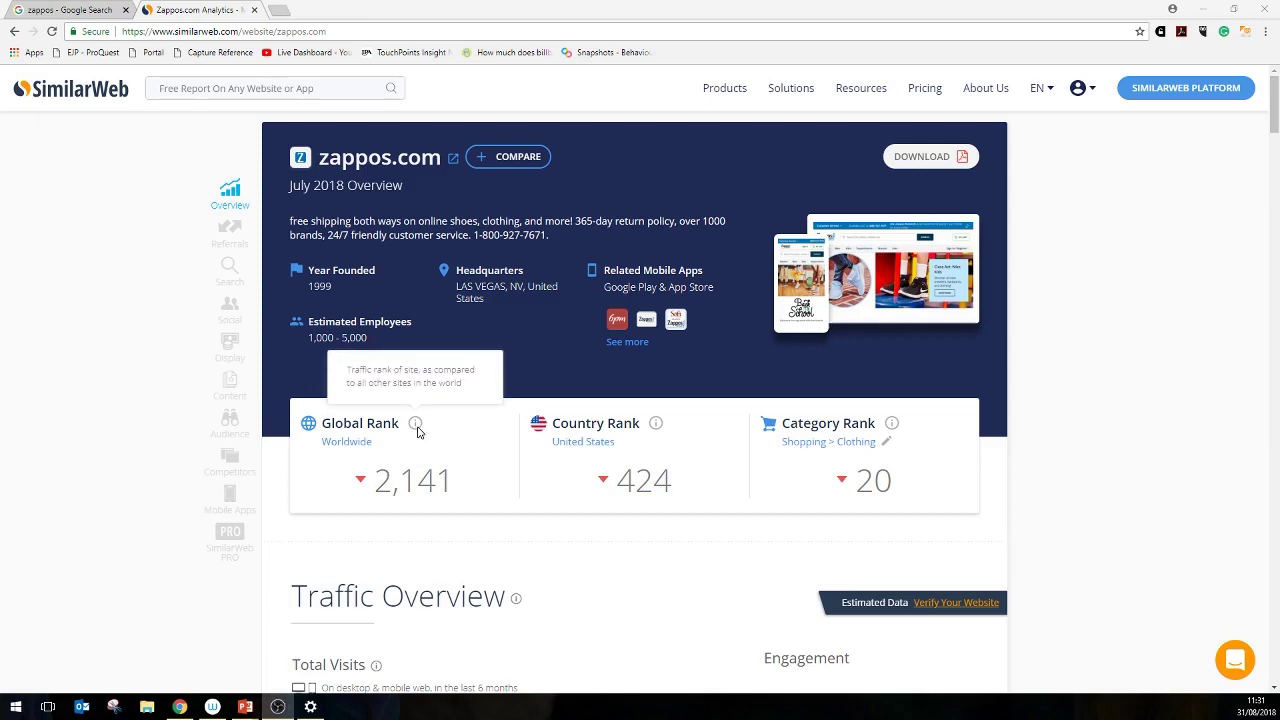
{"action": "scroll", "coordinate": [631, 540], "scroll_direction": "down", "scroll_amount": 1}
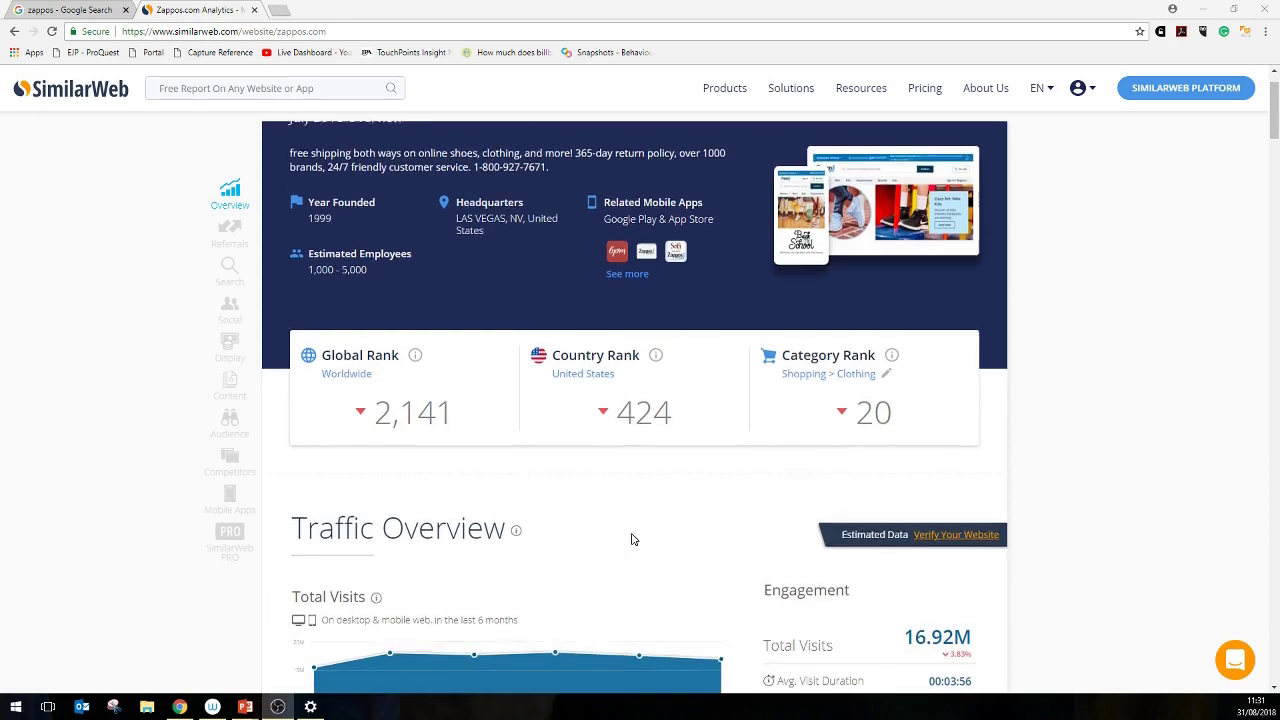
{"action": "scroll", "coordinate": [625, 520], "scroll_direction": "down", "scroll_amount": 1}
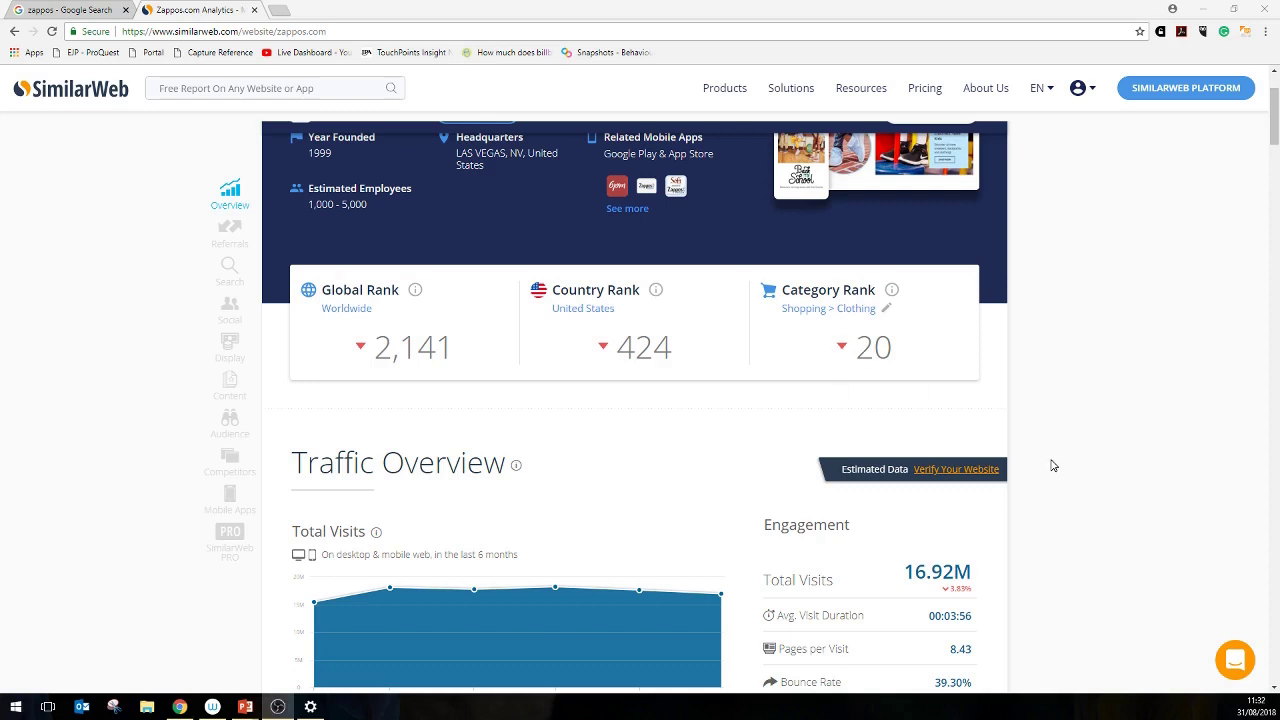
{"action": "scroll", "coordinate": [1052, 465], "scroll_direction": "down", "scroll_amount": 1}
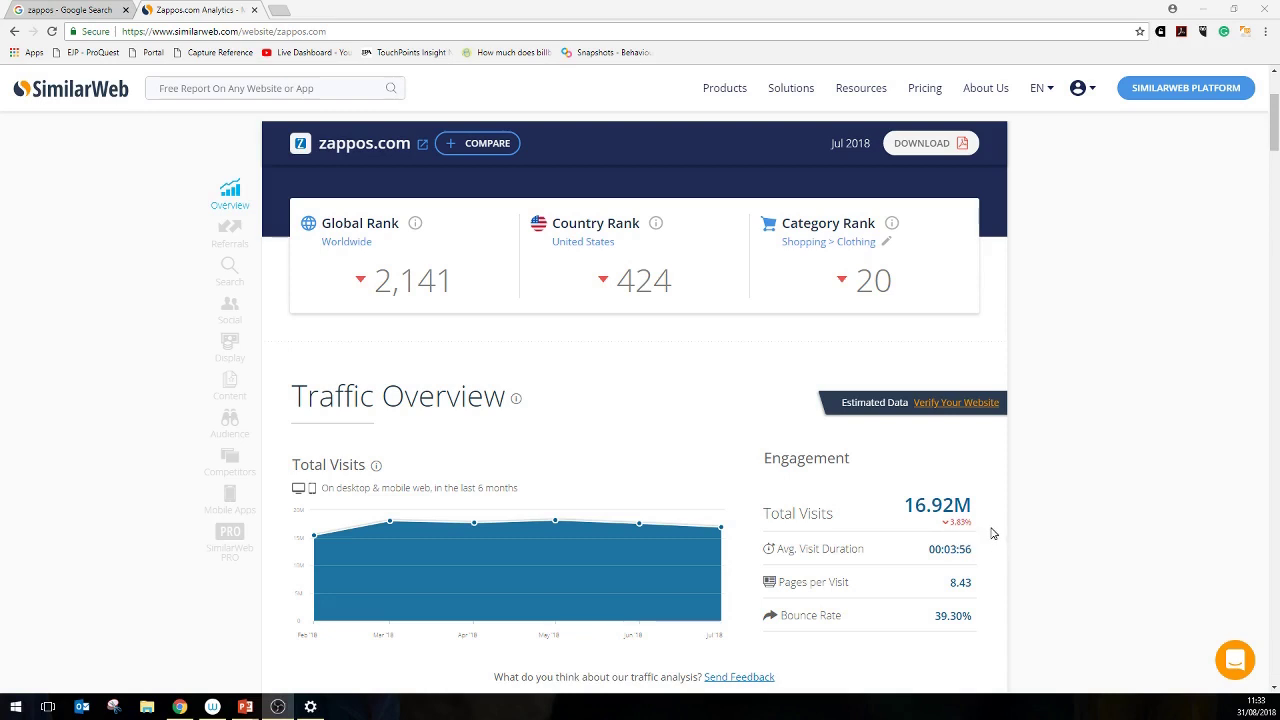
{"action": "scroll", "coordinate": [993, 534], "scroll_direction": "down", "scroll_amount": 1}
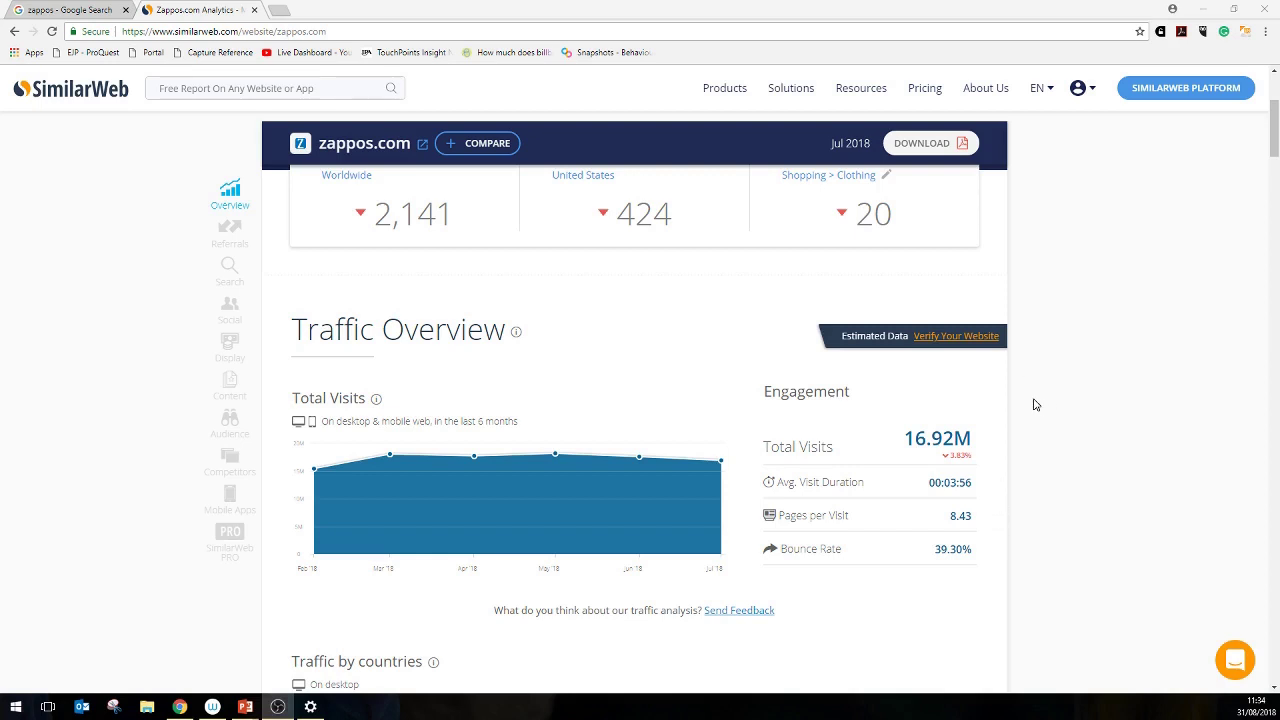
{"action": "scroll", "coordinate": [1035, 404], "scroll_direction": "down", "scroll_amount": 1}
{"action": "scroll", "coordinate": [1035, 404], "scroll_direction": "down", "scroll_amount": 3}
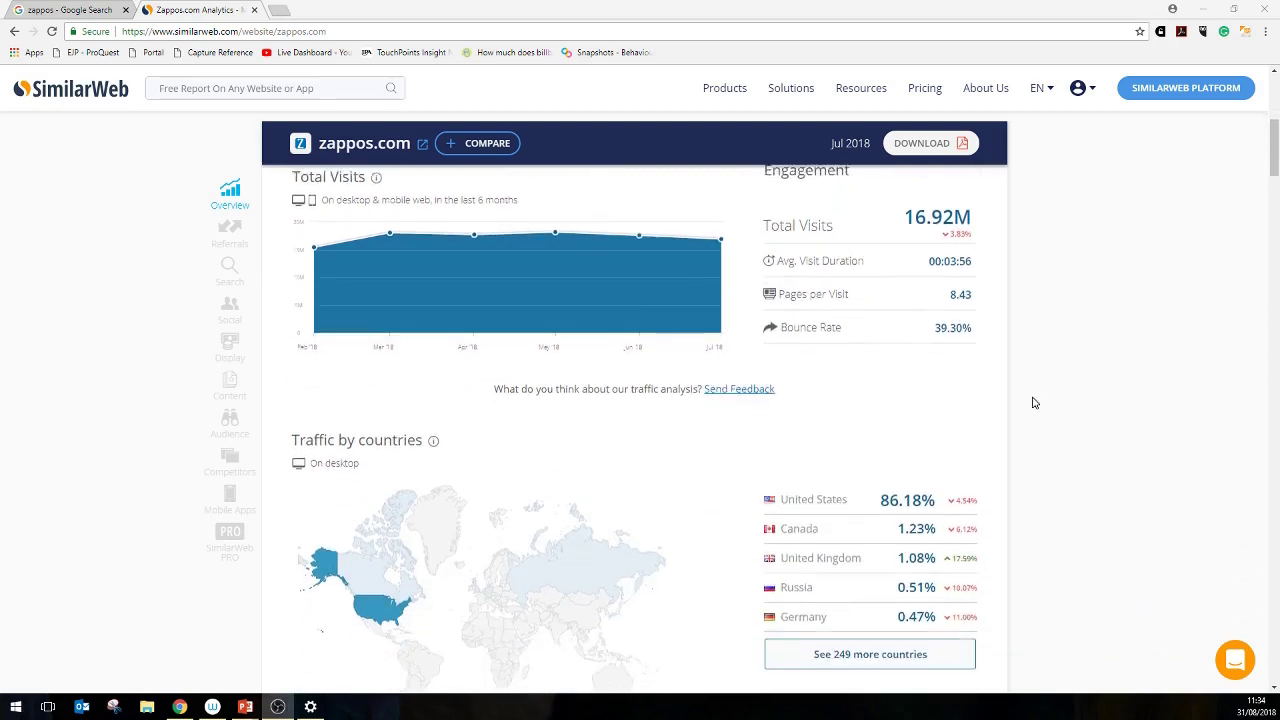
{"action": "scroll", "coordinate": [1035, 403], "scroll_direction": "down", "scroll_amount": 1}
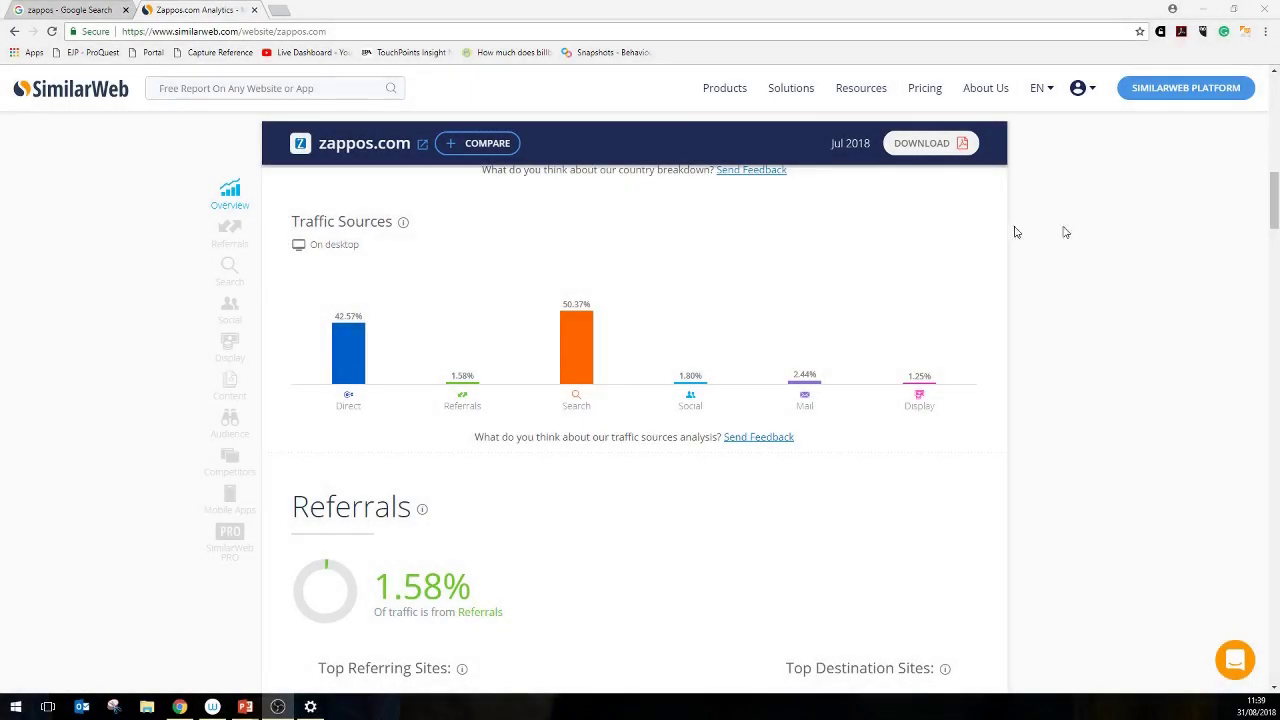
Review the zappos.com traffic sources chart and the top referring and destination sites.
{"action": "mouse_move", "coordinate": [402, 229]}
{"action": "scroll", "coordinate": [940, 449], "scroll_direction": "down", "scroll_amount": 1}
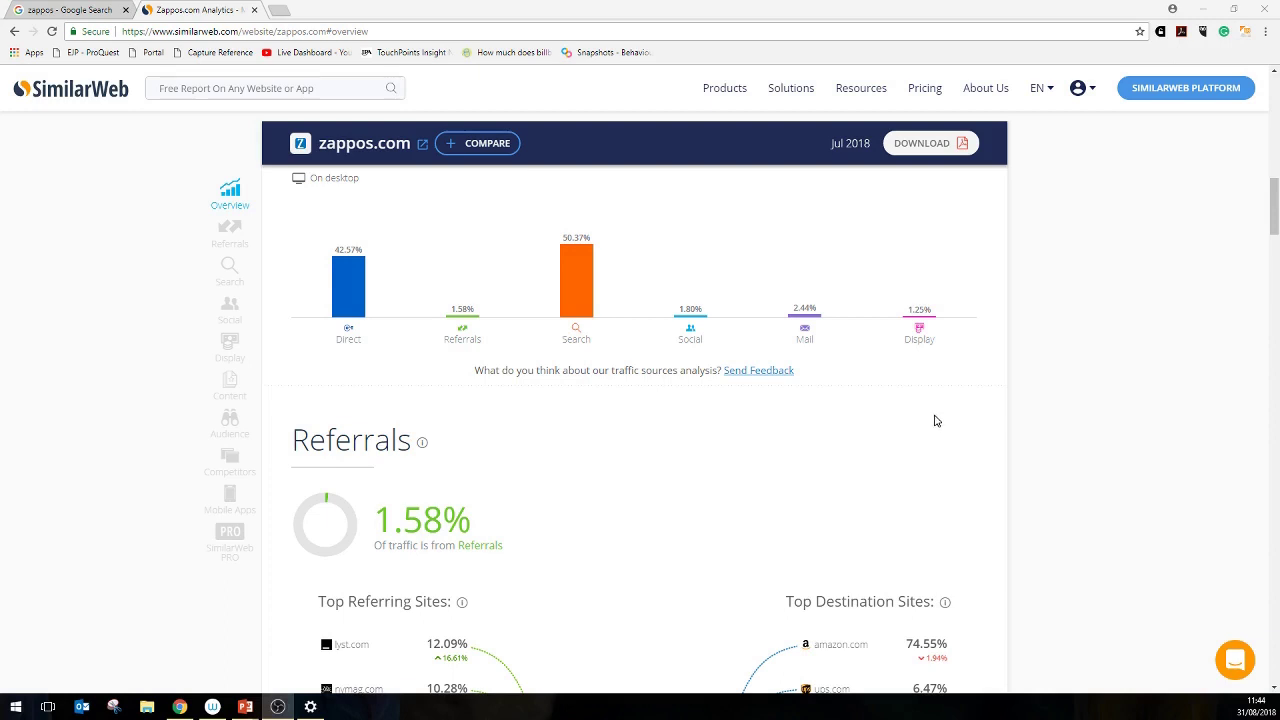
{"action": "scroll", "coordinate": [936, 421], "scroll_direction": "down", "scroll_amount": 3}
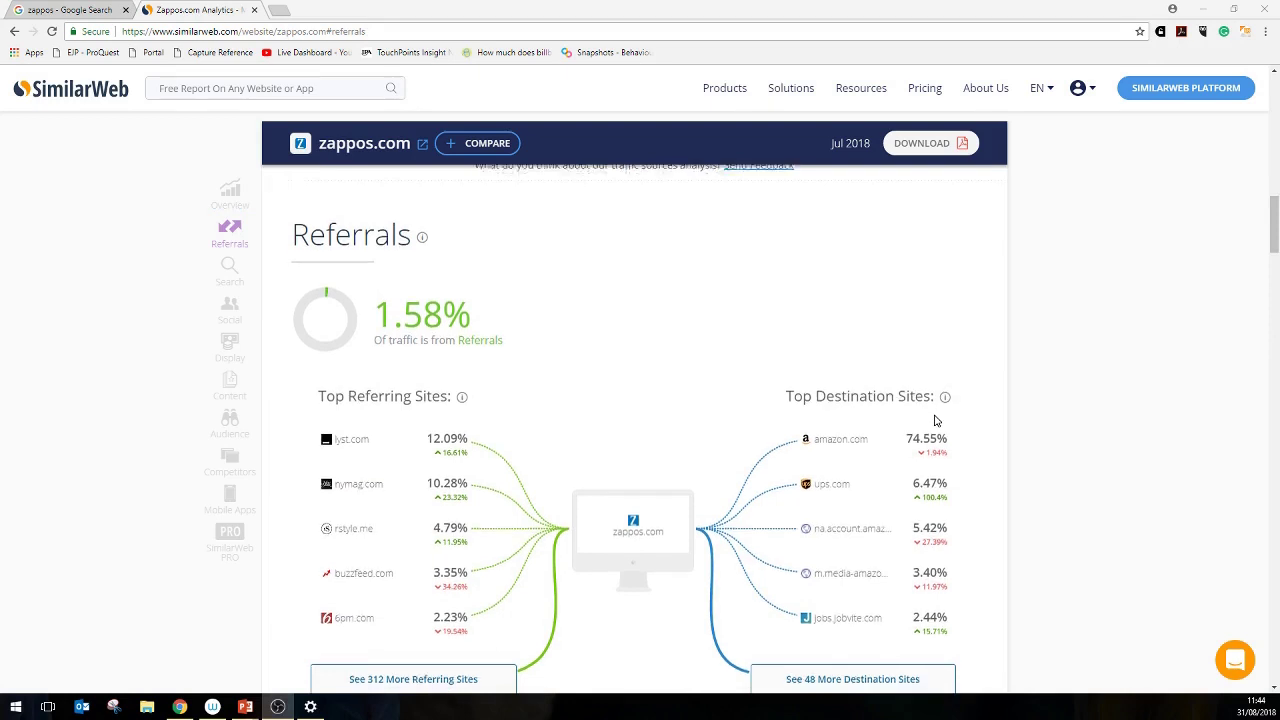
{"action": "scroll", "coordinate": [936, 421], "scroll_direction": "down", "scroll_amount": 1}
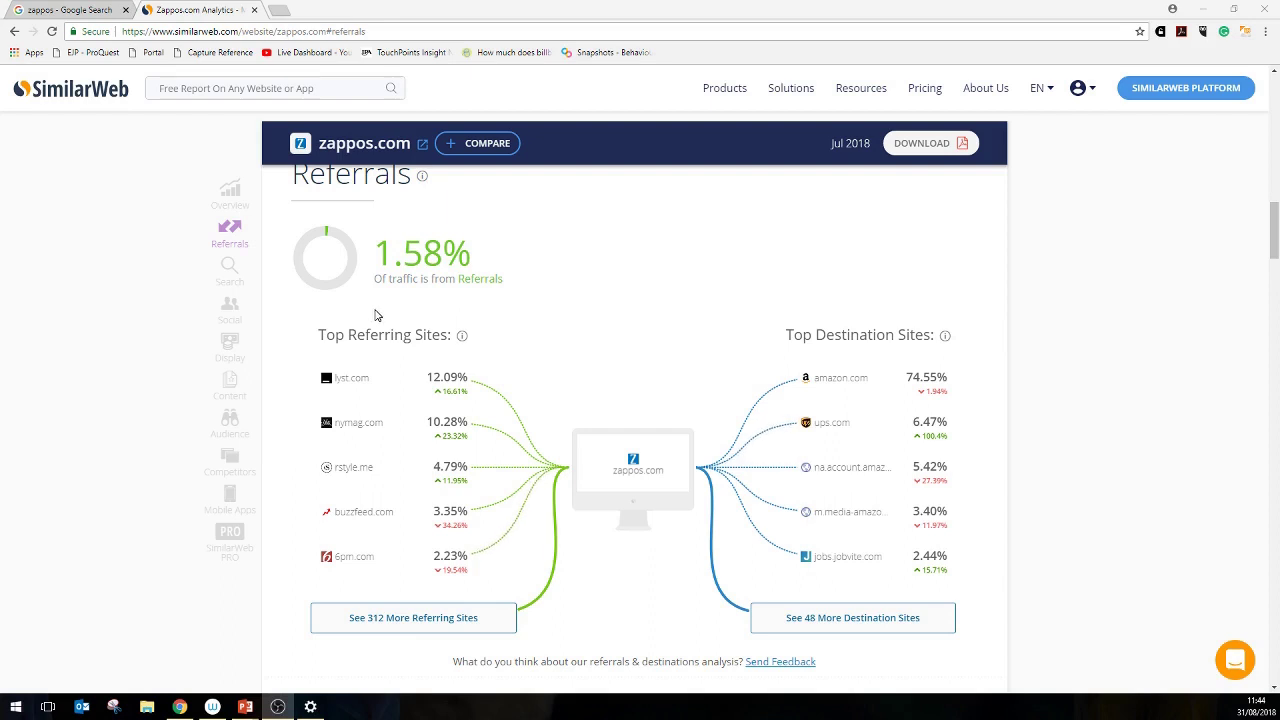
{"action": "mouse_move", "coordinate": [388, 381]}
Review the top organic and paid search keywords and the social network traffic breakdown for zappos.com.
{"action": "scroll", "coordinate": [708, 370], "scroll_direction": "down", "scroll_amount": 4}
{"action": "scroll", "coordinate": [708, 370], "scroll_direction": "down", "scroll_amount": 3}
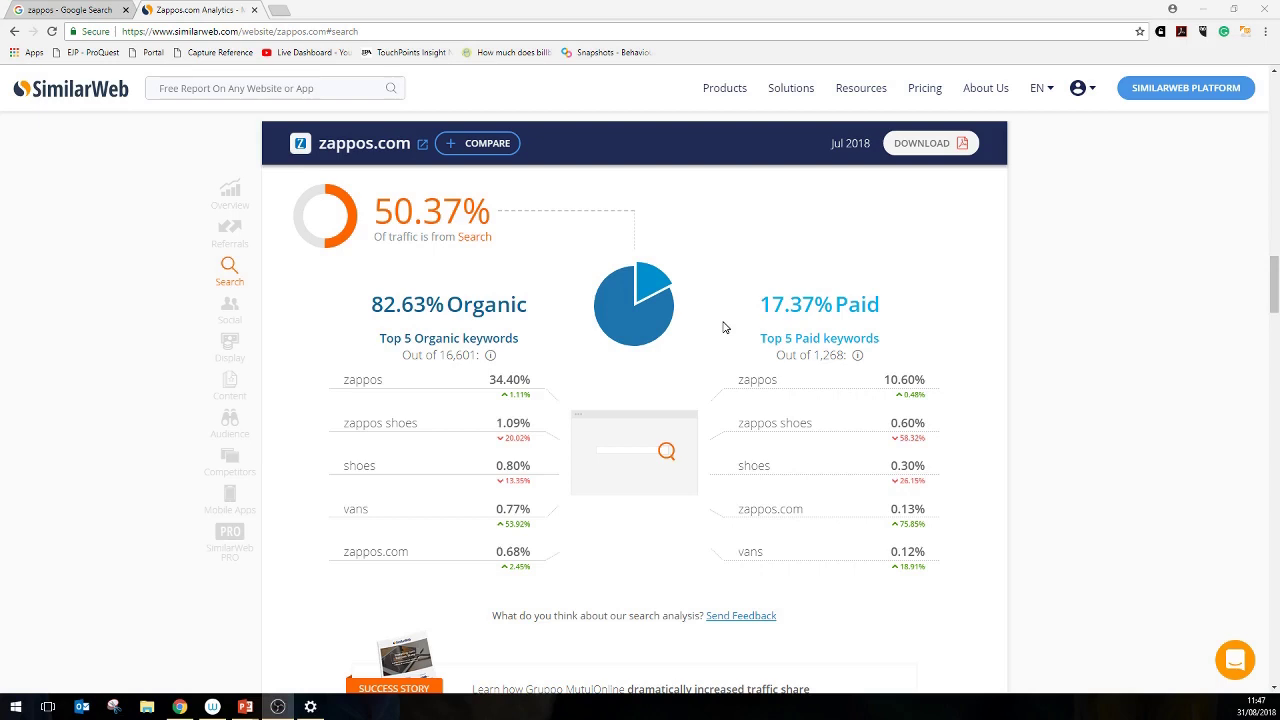
{"action": "scroll", "coordinate": [725, 327], "scroll_direction": "down", "scroll_amount": 5}
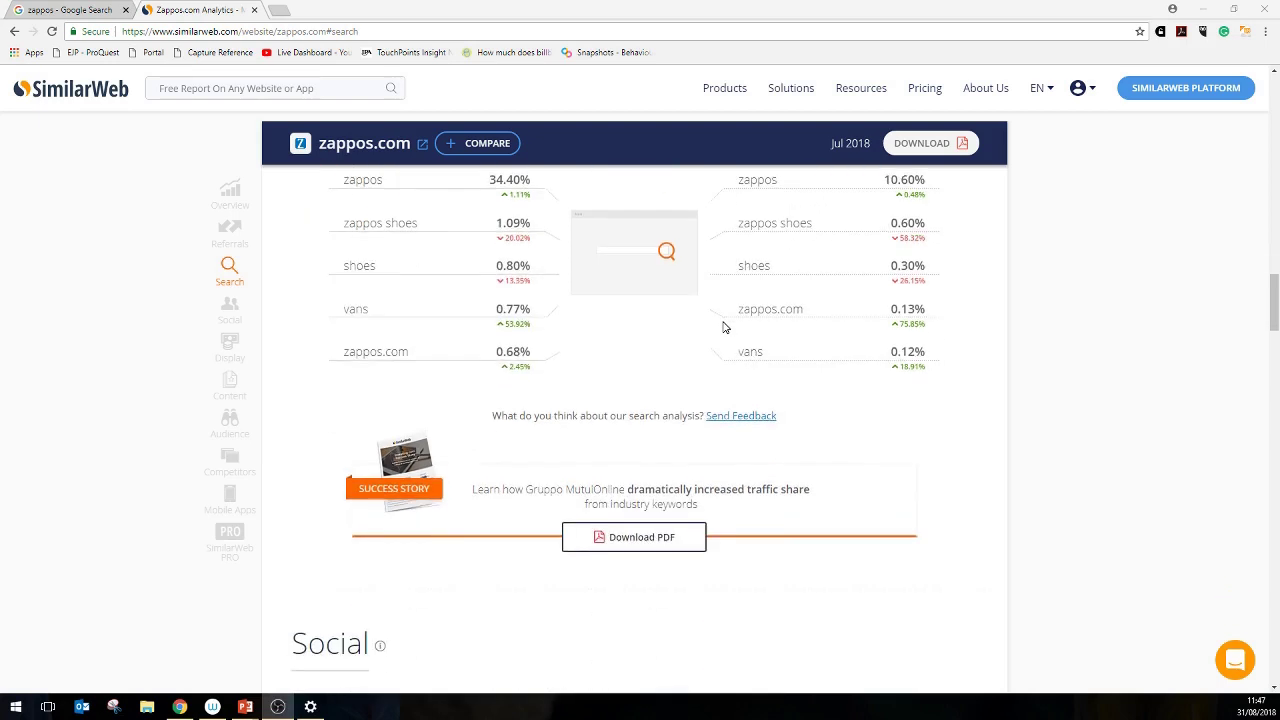
{"action": "scroll", "coordinate": [725, 327], "scroll_direction": "down", "scroll_amount": 2}
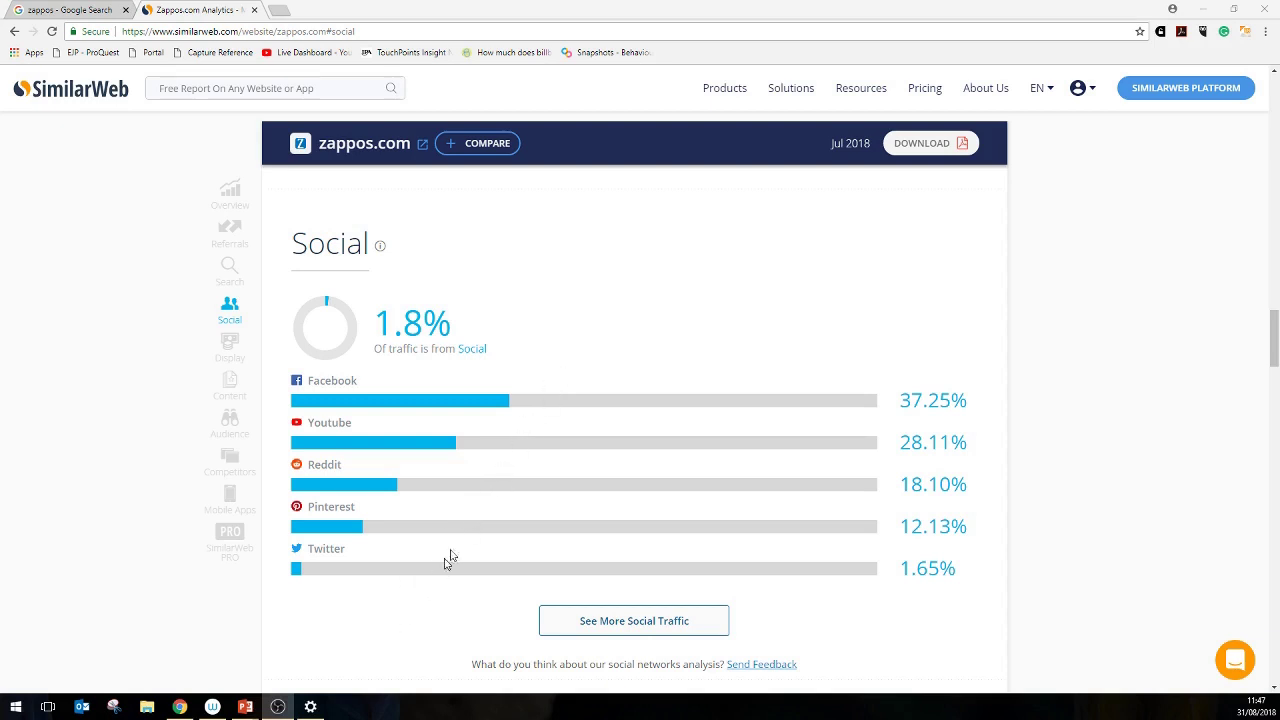
{"action": "scroll", "coordinate": [441, 562], "scroll_direction": "down", "scroll_amount": 1}
{"action": "scroll", "coordinate": [441, 562], "scroll_direction": "down", "scroll_amount": 3}
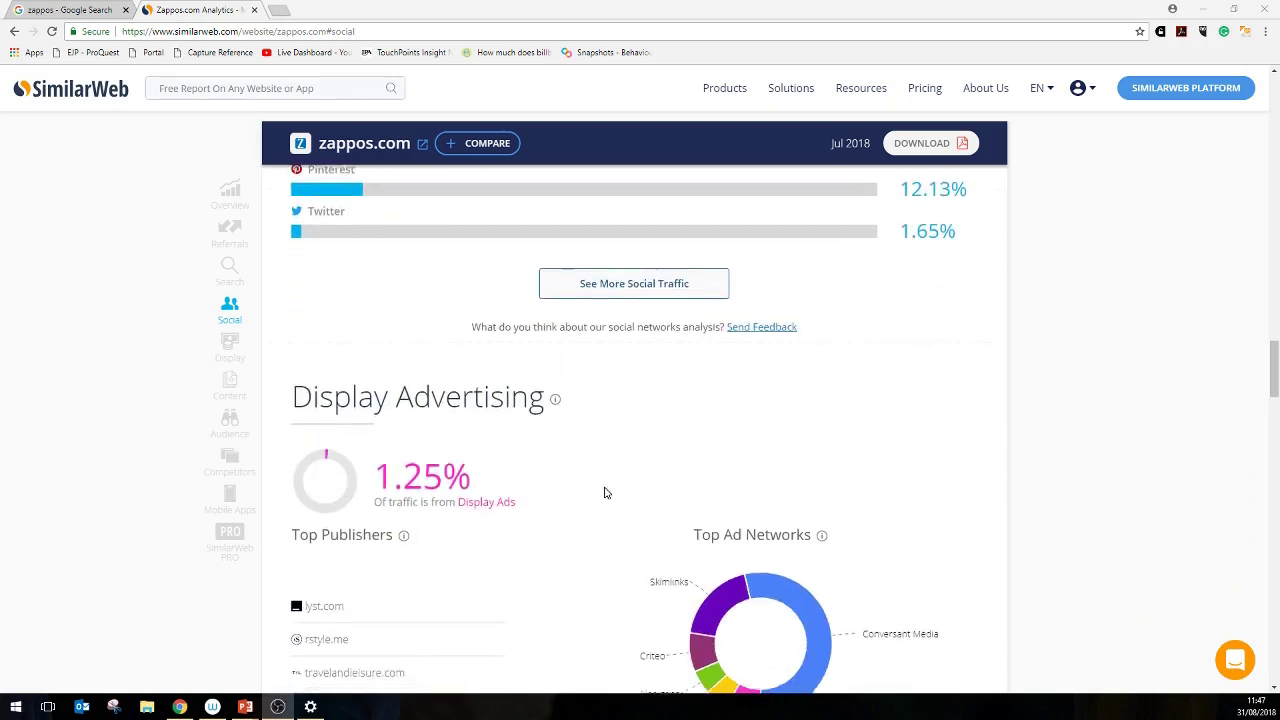
Examine the Display Advertising section, going through the top publishers and top ad networks.
{"action": "scroll", "coordinate": [604, 492], "scroll_direction": "down", "scroll_amount": 2}
{"action": "scroll", "coordinate": [603, 488], "scroll_direction": "up", "scroll_amount": 1}
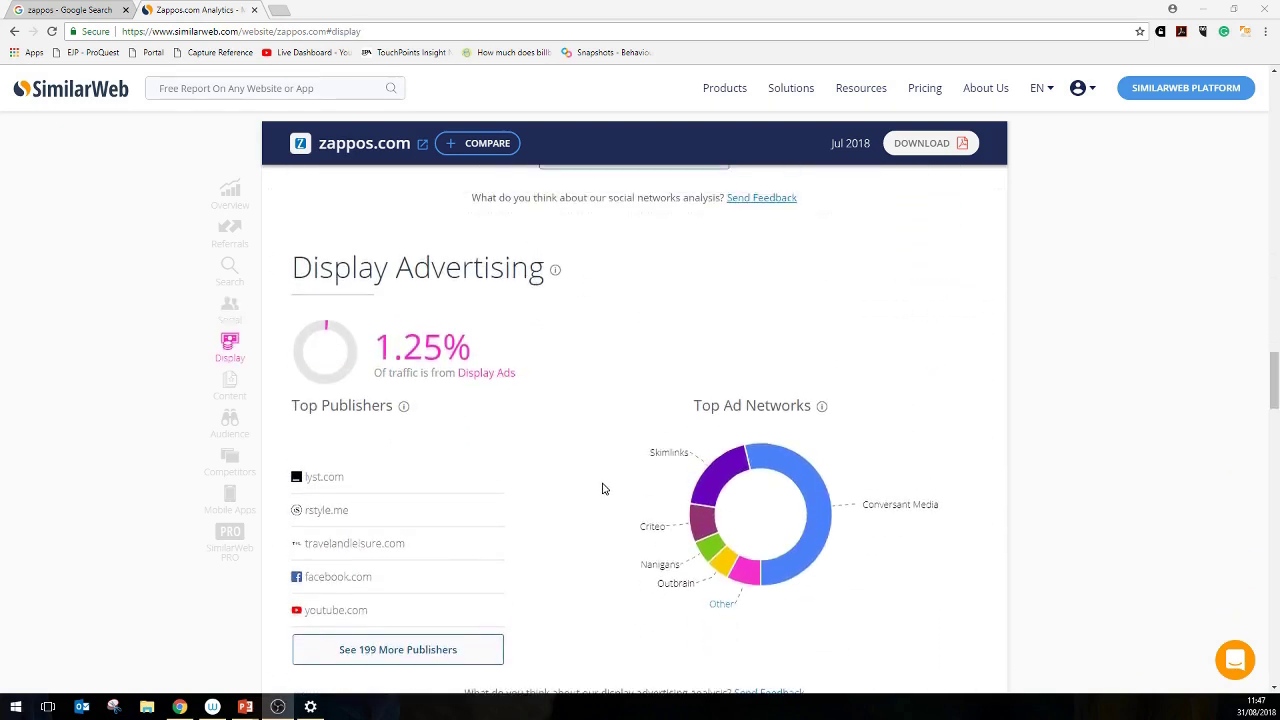
{"action": "scroll", "coordinate": [598, 493], "scroll_direction": "down", "scroll_amount": 1}
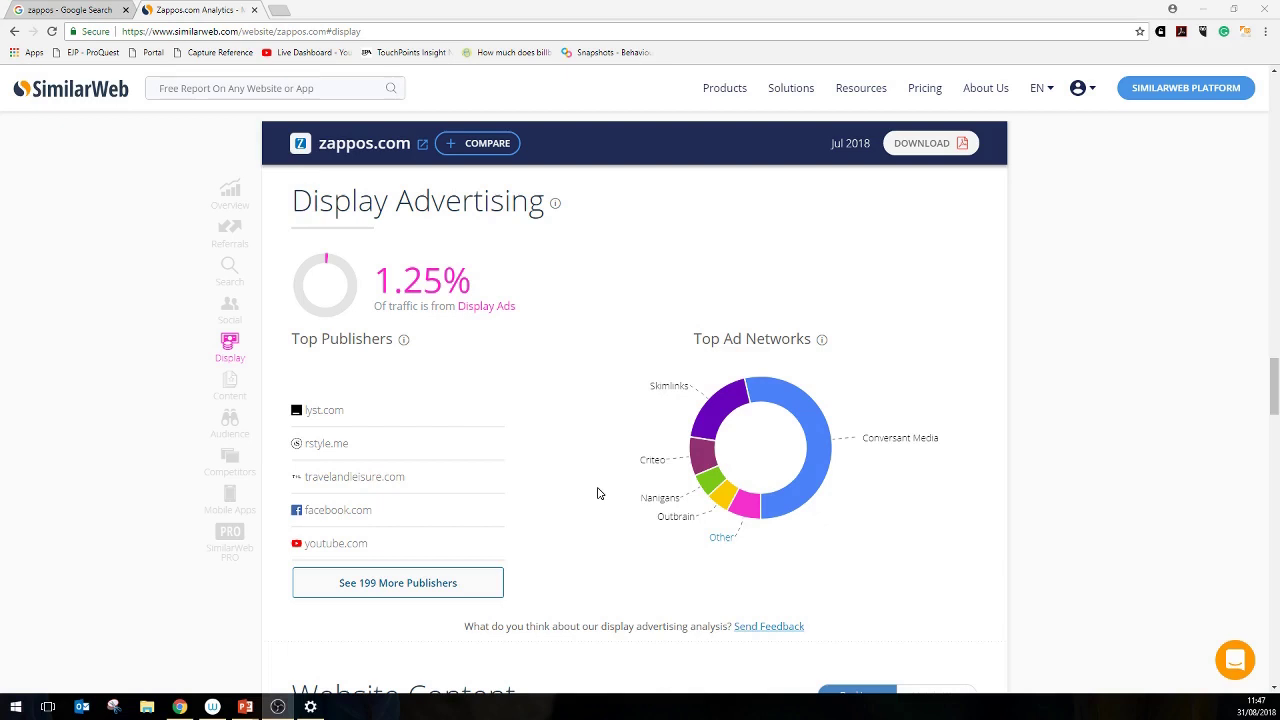
{"action": "mouse_move", "coordinate": [421, 403]}
{"action": "mouse_move", "coordinate": [440, 422]}
{"action": "mouse_move", "coordinate": [433, 492]}
{"action": "mouse_move", "coordinate": [484, 524]}
{"action": "mouse_move", "coordinate": [423, 451]}
Examine the audience interests, competitors and similar sites, and related mobile apps for zappos.com.
{"action": "scroll", "coordinate": [593, 512], "scroll_direction": "down", "scroll_amount": 5}
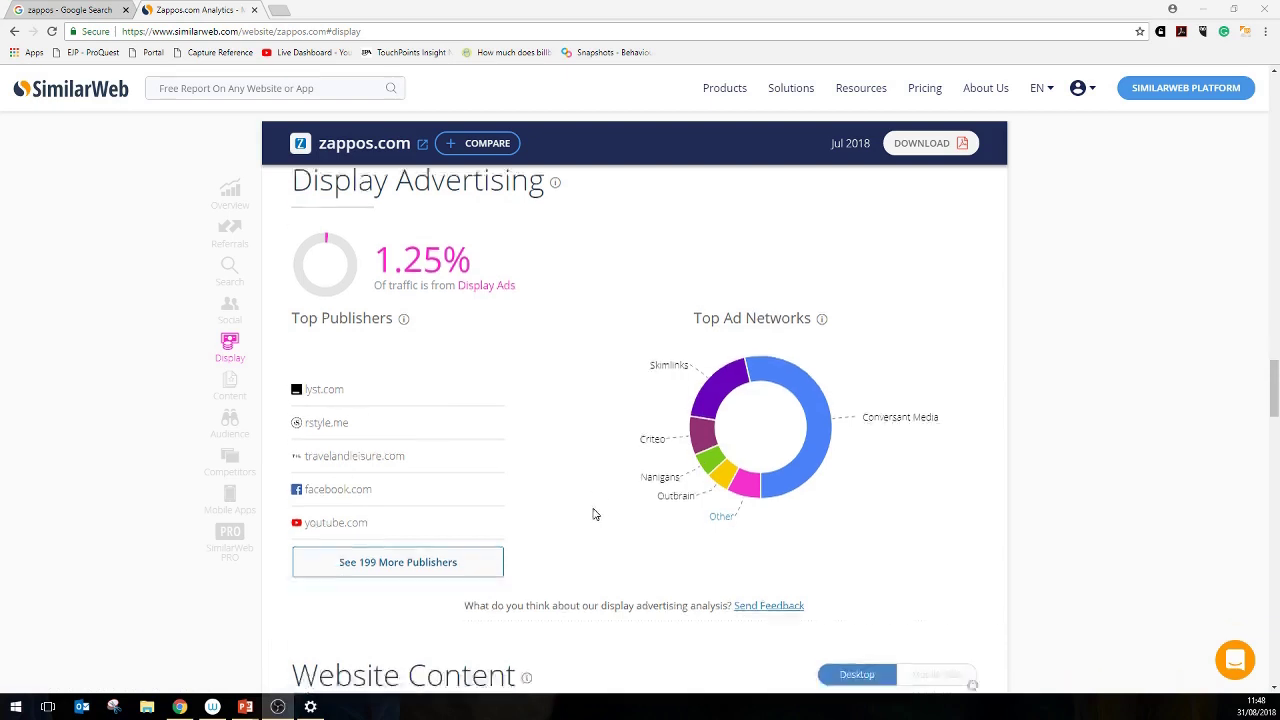
{"action": "scroll", "coordinate": [591, 512], "scroll_direction": "down", "scroll_amount": 5}
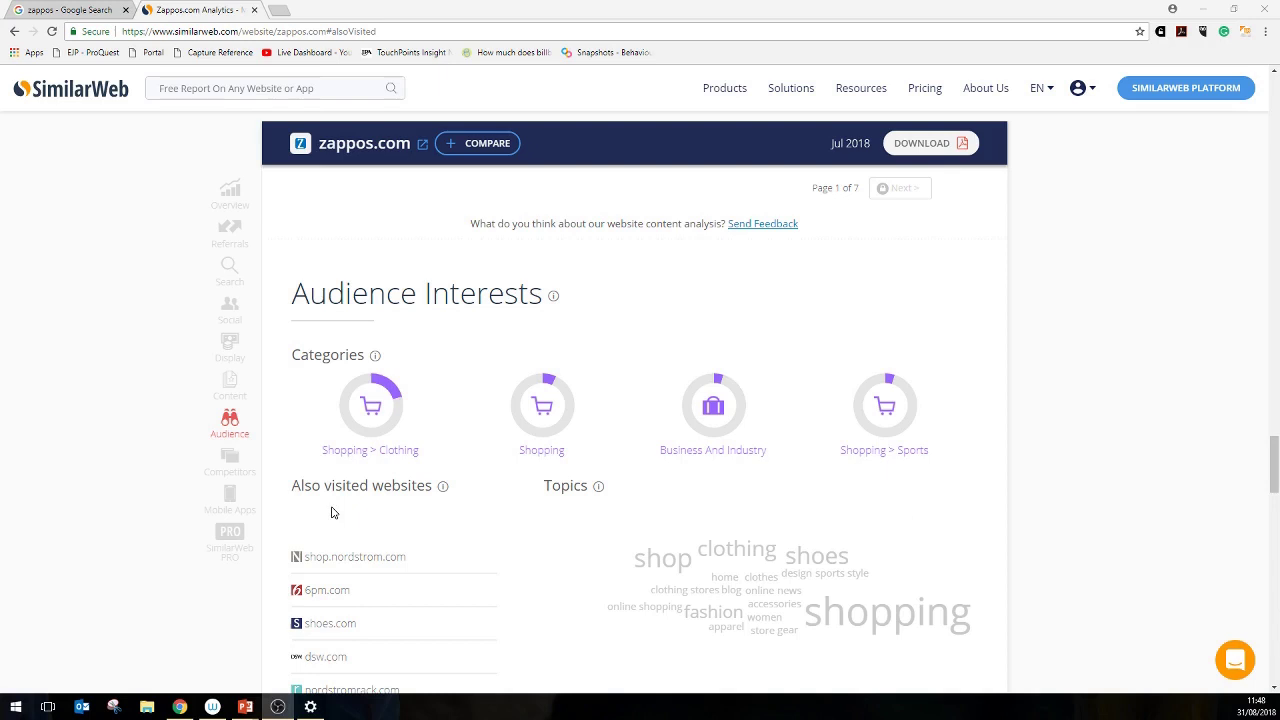
{"action": "scroll", "coordinate": [434, 500], "scroll_direction": "down", "scroll_amount": 2}
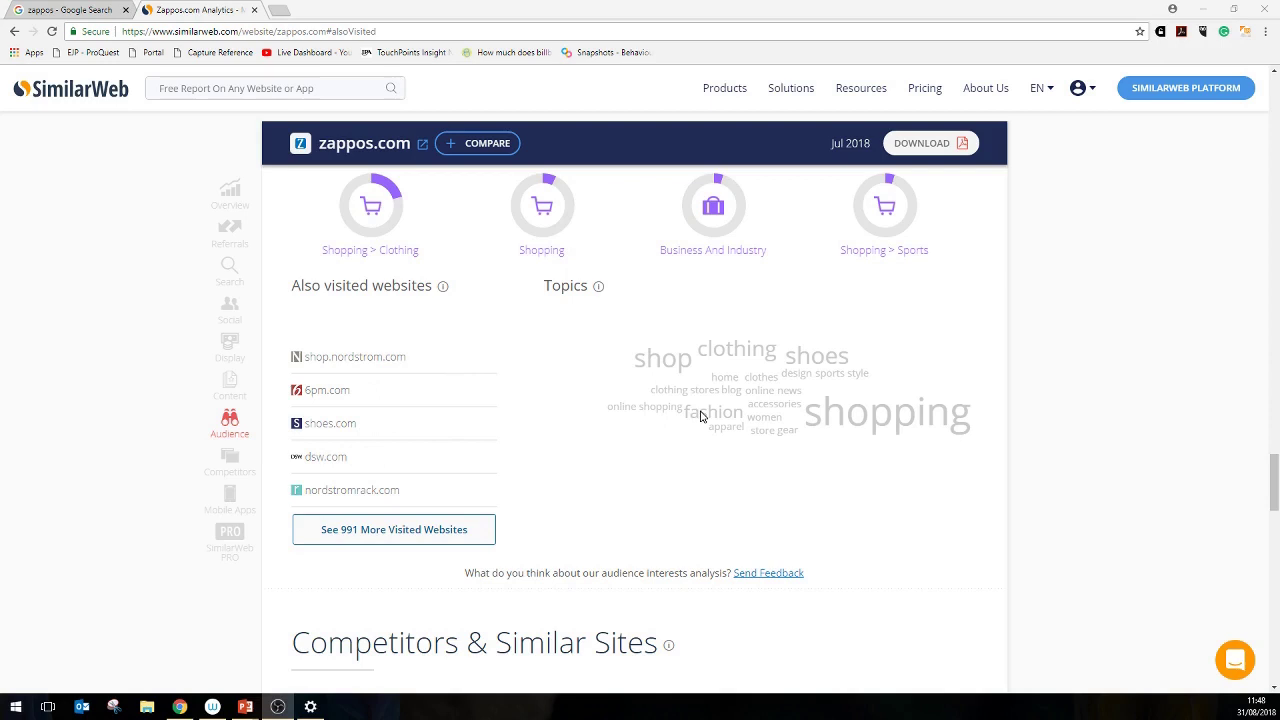
{"action": "scroll", "coordinate": [700, 416], "scroll_direction": "down", "scroll_amount": 3}
{"action": "scroll", "coordinate": [560, 480], "scroll_direction": "down", "scroll_amount": 3}
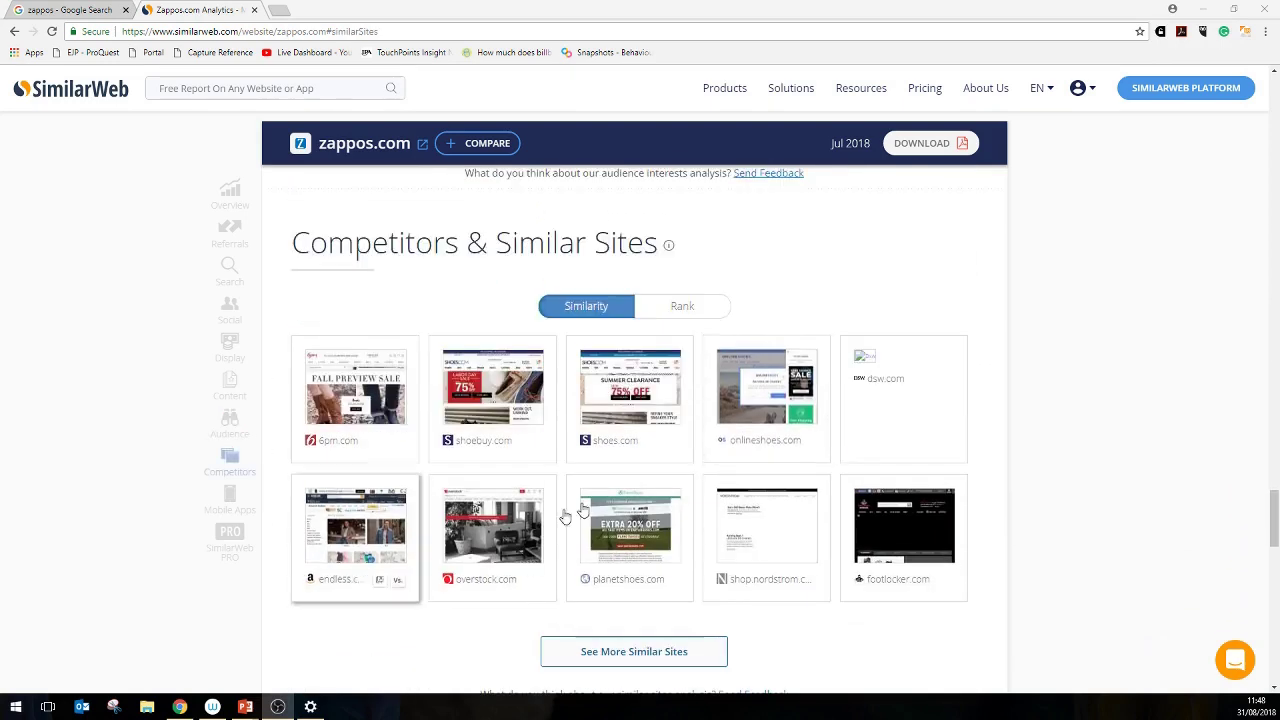
{"action": "scroll", "coordinate": [1189, 474], "scroll_direction": "down", "scroll_amount": 1}
{"action": "scroll", "coordinate": [857, 520], "scroll_direction": "down", "scroll_amount": 2}
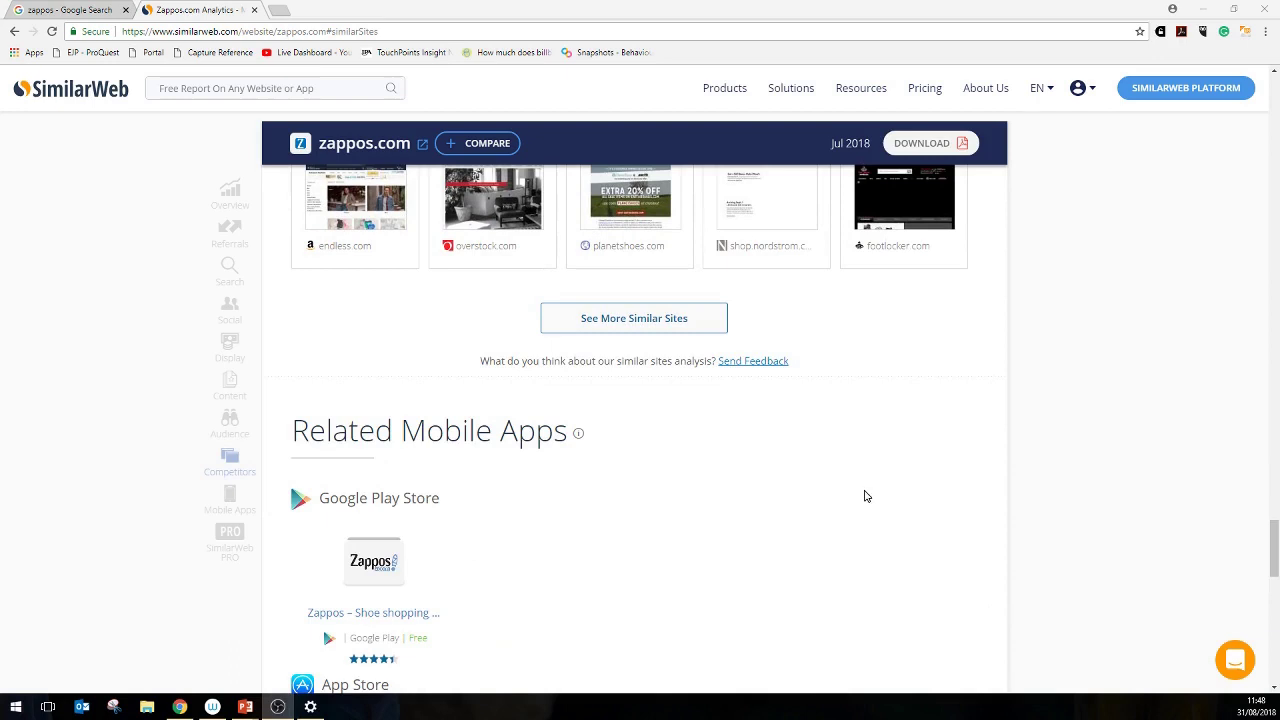
{"action": "scroll", "coordinate": [869, 495], "scroll_direction": "down", "scroll_amount": 2}
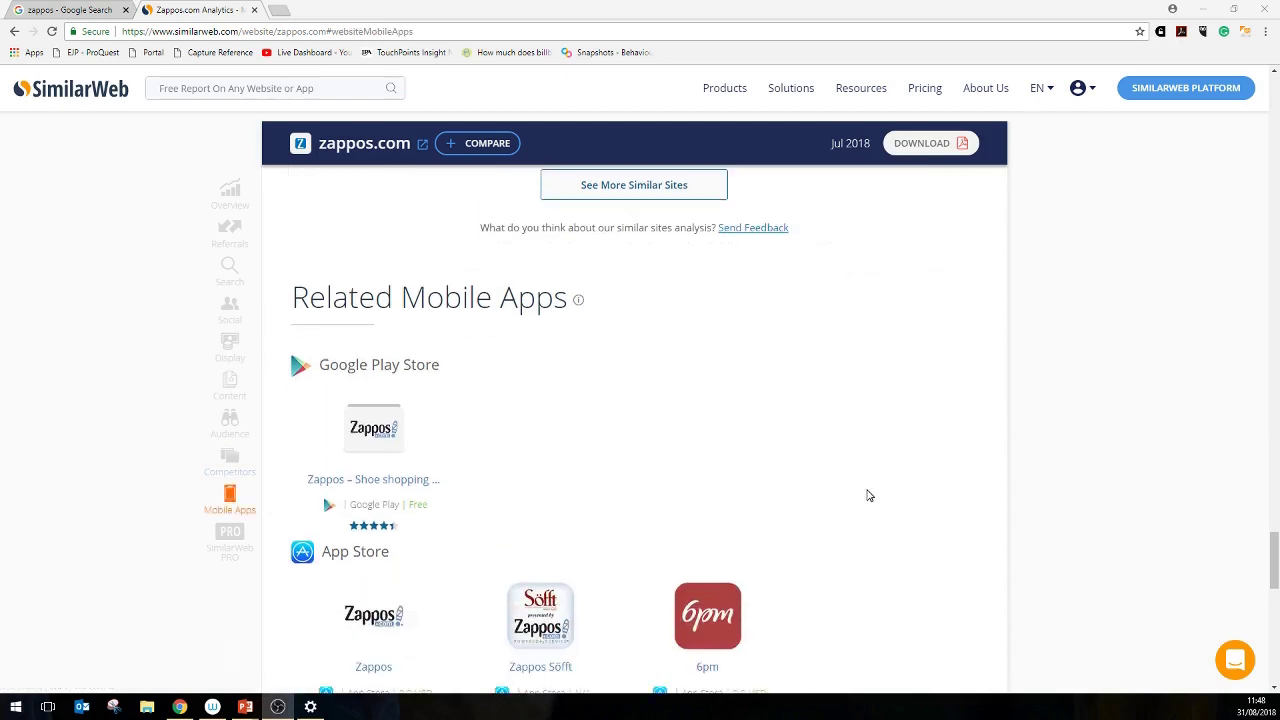
{"action": "scroll", "coordinate": [866, 491], "scroll_direction": "down", "scroll_amount": 1}
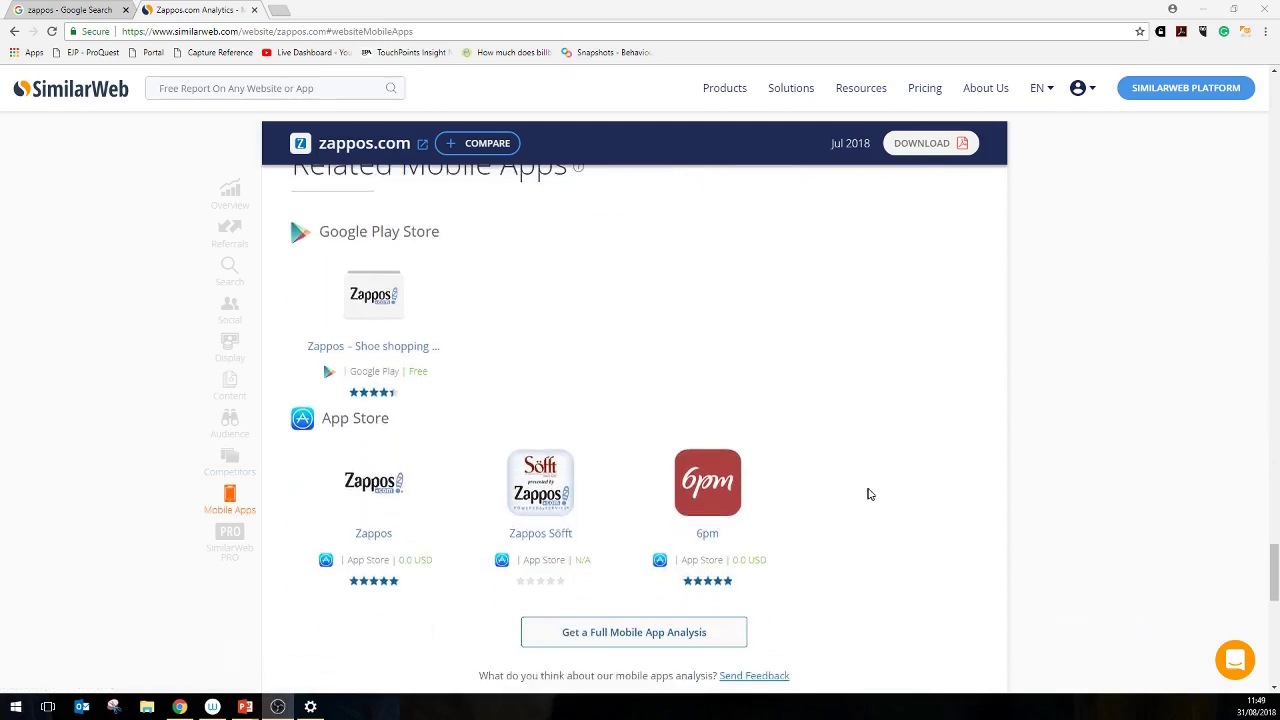
{"action": "scroll", "coordinate": [871, 491], "scroll_direction": "up", "scroll_amount": 1}
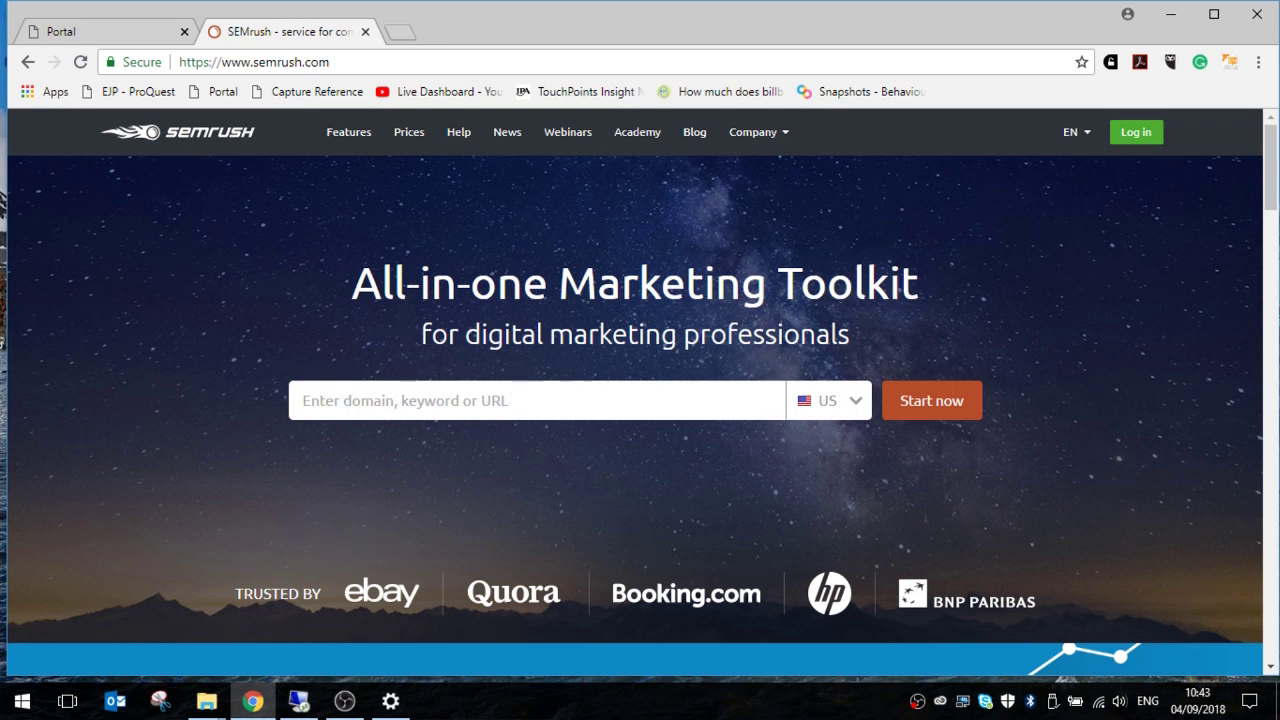
{"action": "left_click", "coordinate": [829, 400]}
{"action": "left_click", "coordinate": [866, 529]}
{"action": "left_click", "coordinate": [420, 400]}
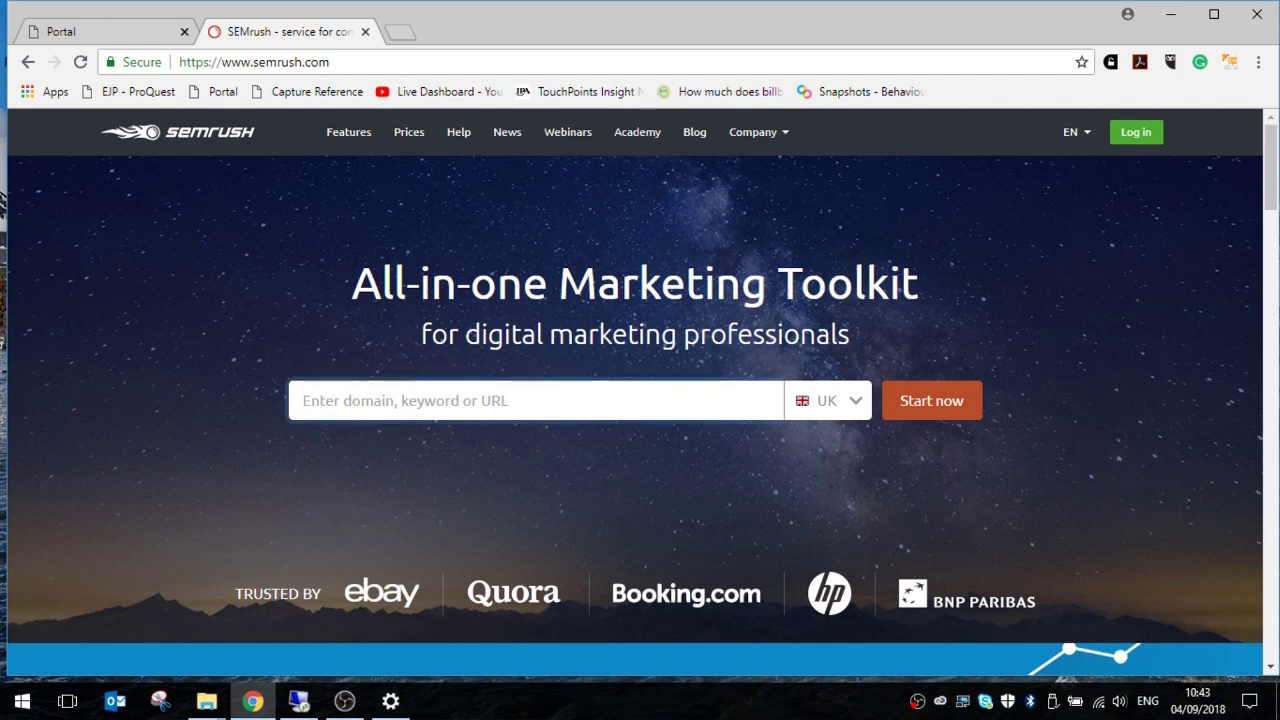
{"action": "type", "text": "www.zappos.com"}
{"action": "key", "text": "Return"}
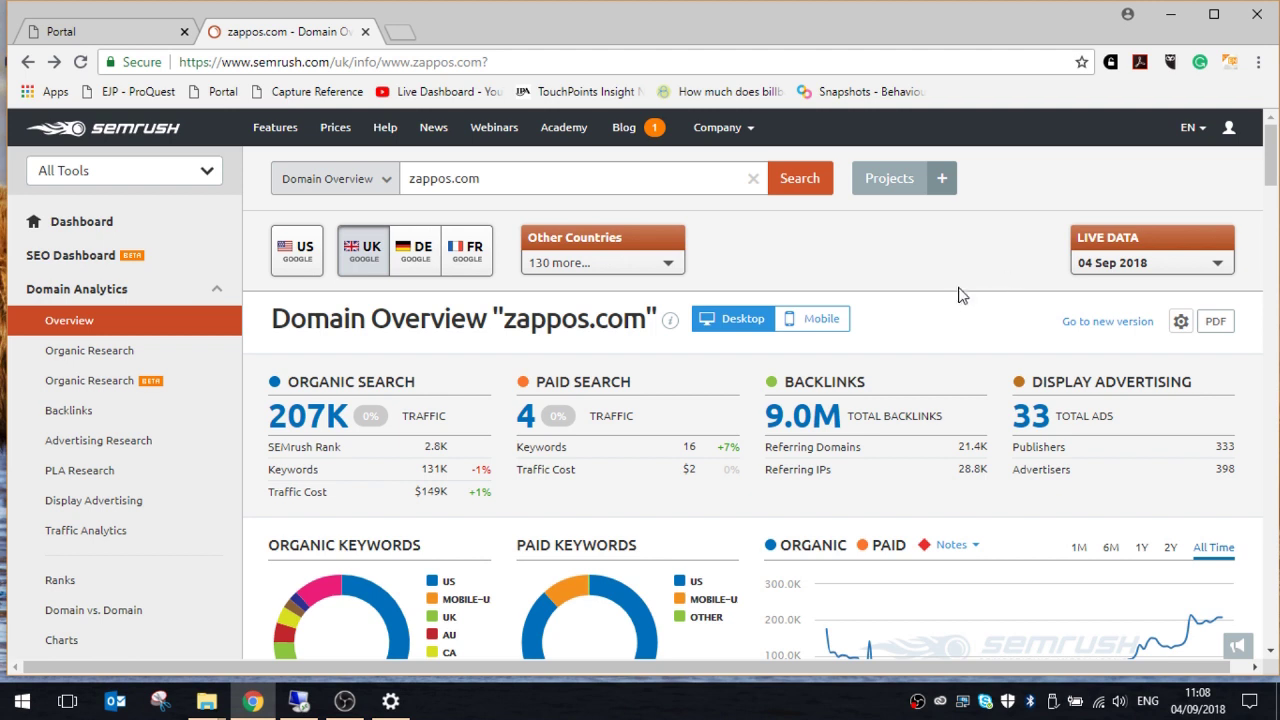
Examine the zappos.com domain overview: organic and paid keywords, competitors, branded search, latest advertisers, landing pages, and sample text and media ads.
{"action": "left_click_drag", "start_coordinate": [1273, 175], "coordinate": [1272, 191]}
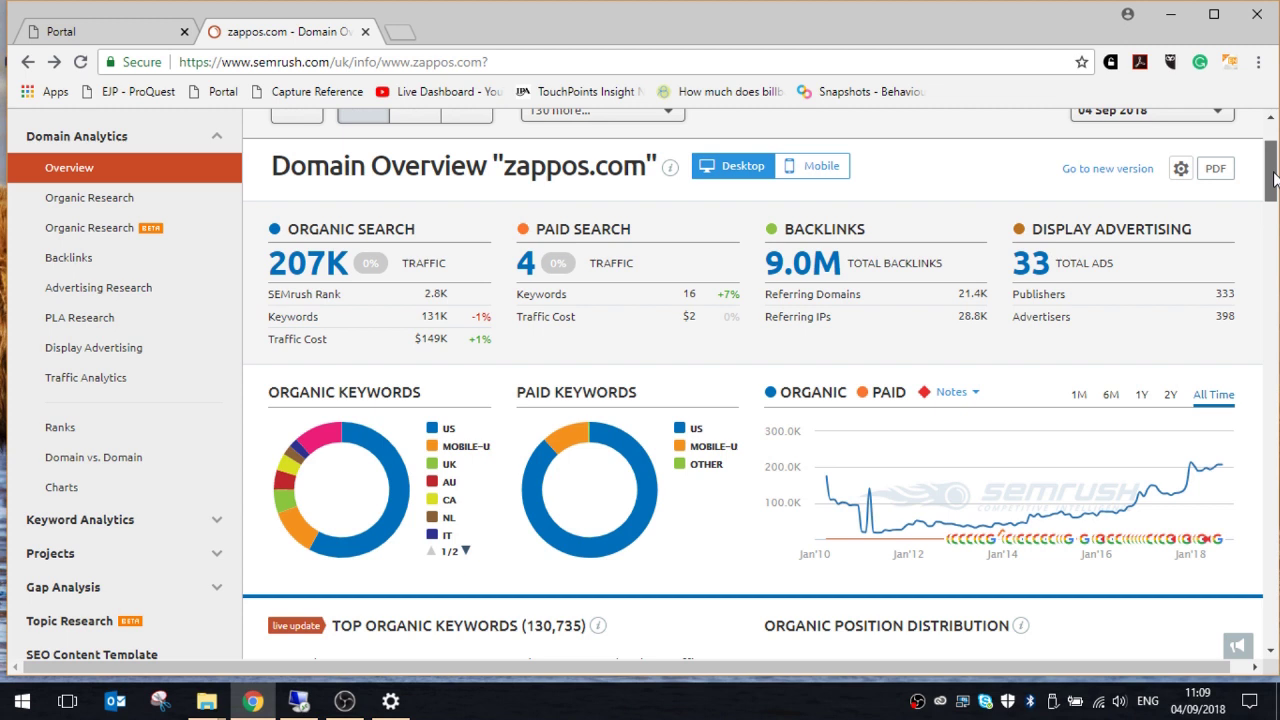
{"action": "left_click_drag", "start_coordinate": [1274, 178], "coordinate": [1274, 228]}
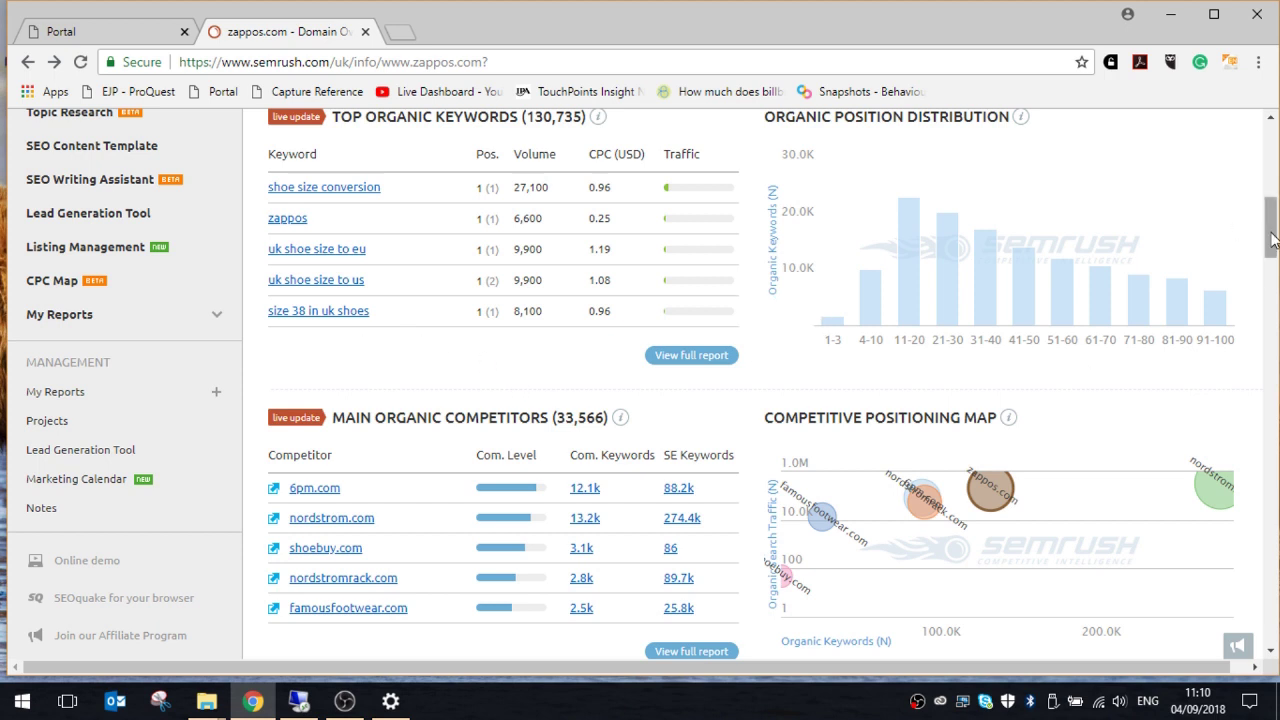
{"action": "left_click_drag", "start_coordinate": [1271, 238], "coordinate": [1277, 306]}
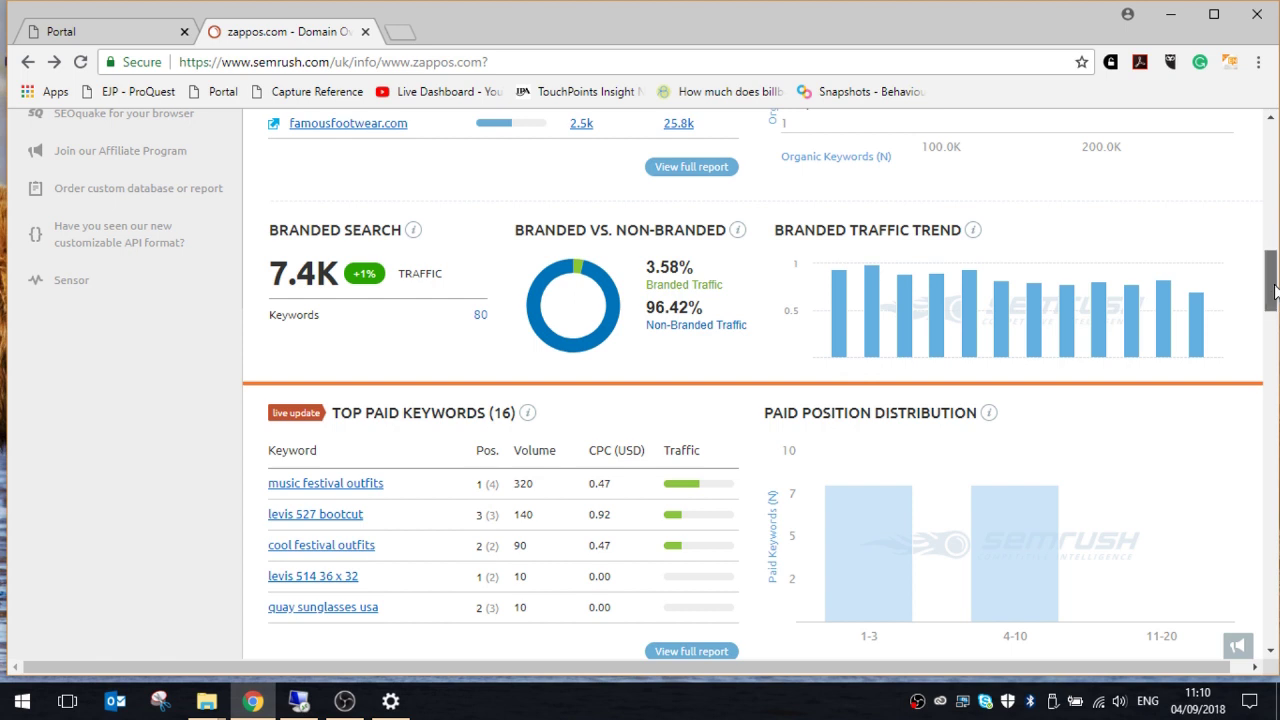
{"action": "scroll", "coordinate": [1275, 290], "scroll_direction": "down", "scroll_amount": 3}
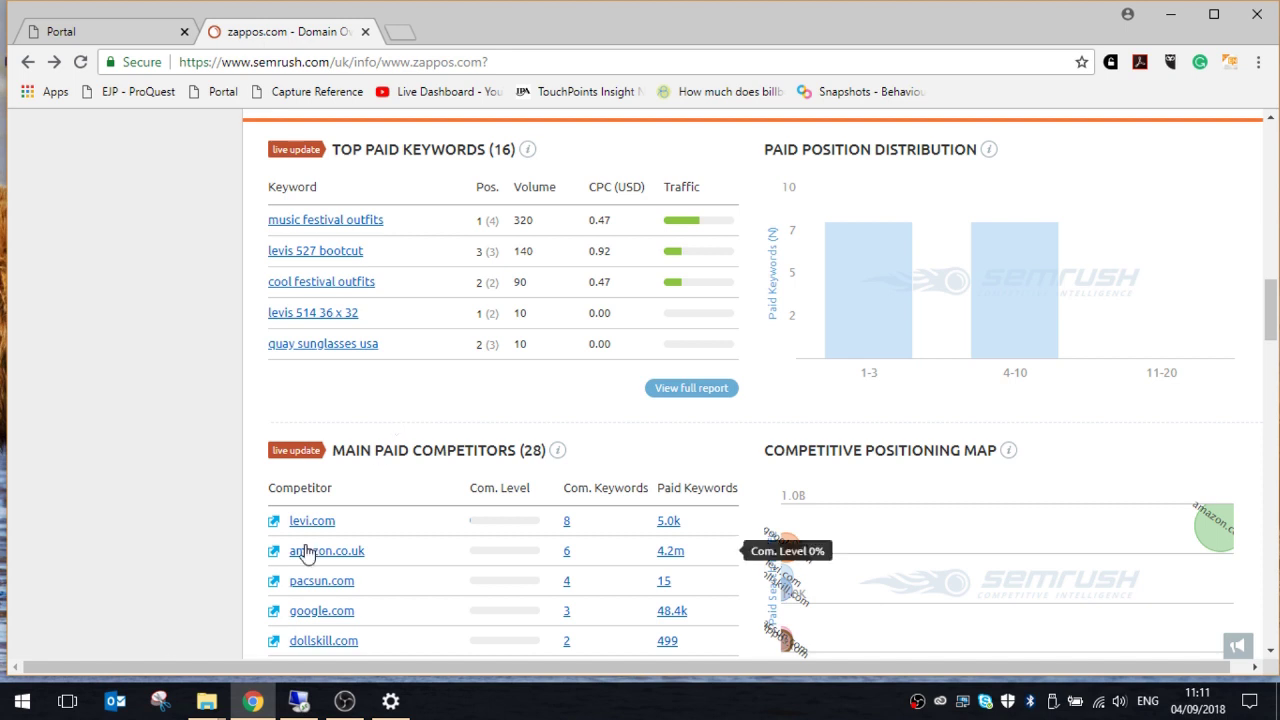
{"action": "left_click_drag", "start_coordinate": [1274, 333], "coordinate": [1273, 512]}
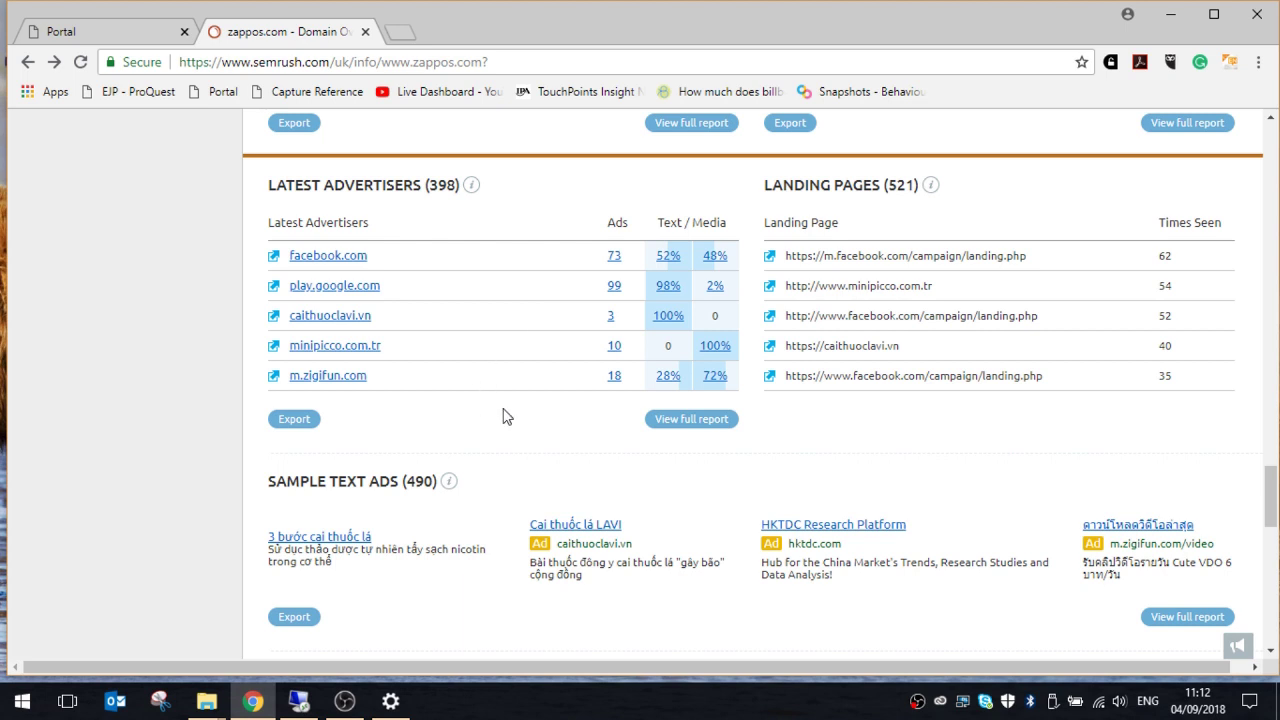
{"action": "left_click_drag", "start_coordinate": [1272, 510], "coordinate": [1274, 556]}
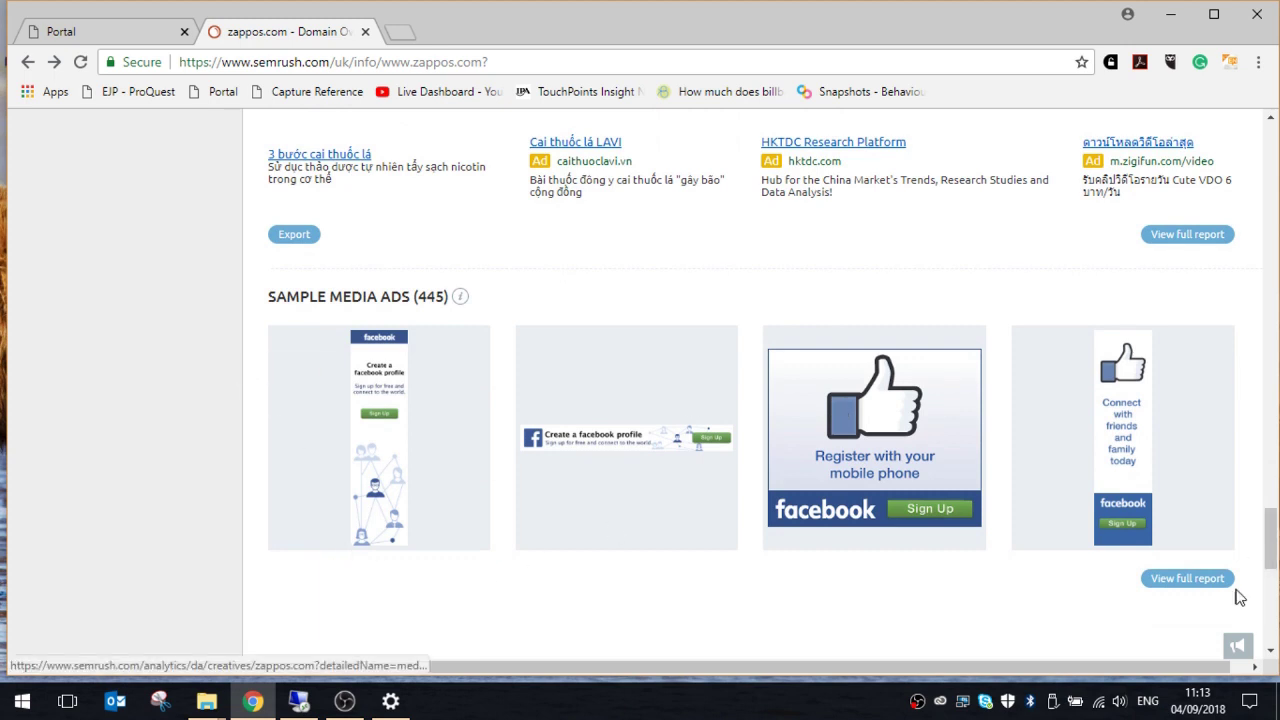
{"action": "left_click_drag", "start_coordinate": [1274, 563], "coordinate": [1274, 506]}
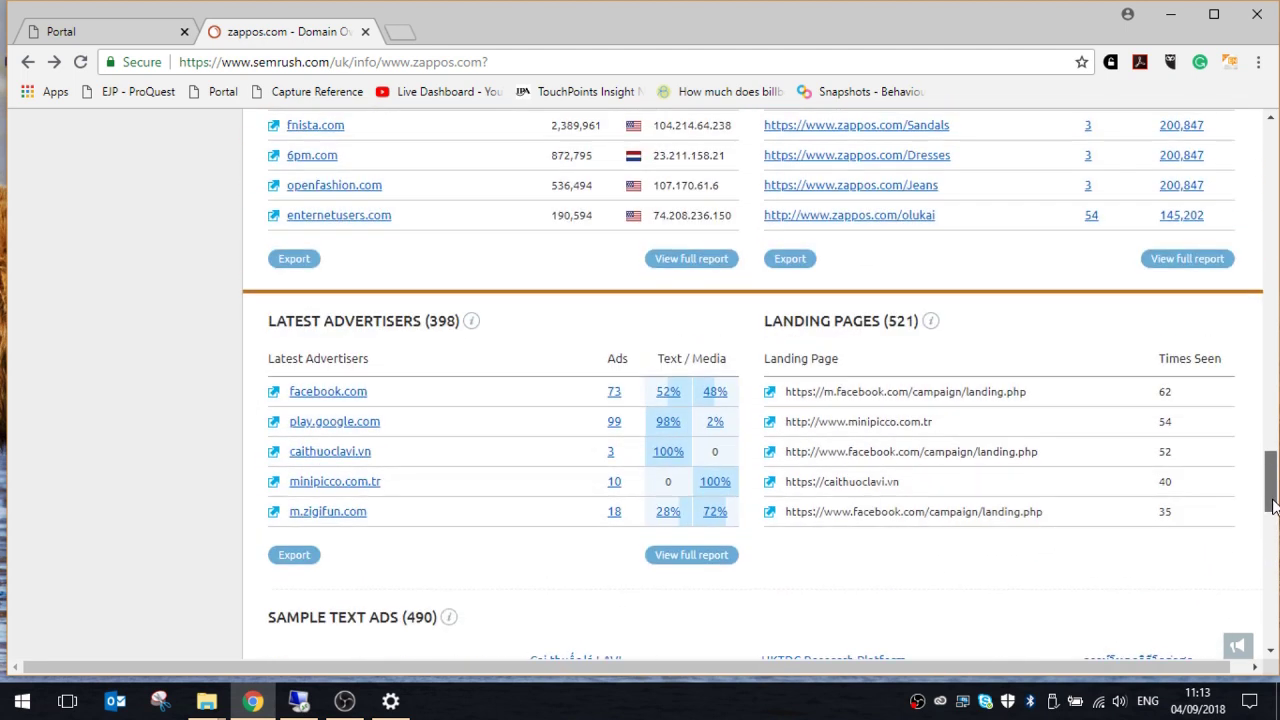
Open the full display advertising report from Latest Advertisers with its scope set to Publisher, and review the advertisers and sample media ads.
{"action": "left_click", "coordinate": [698, 554]}
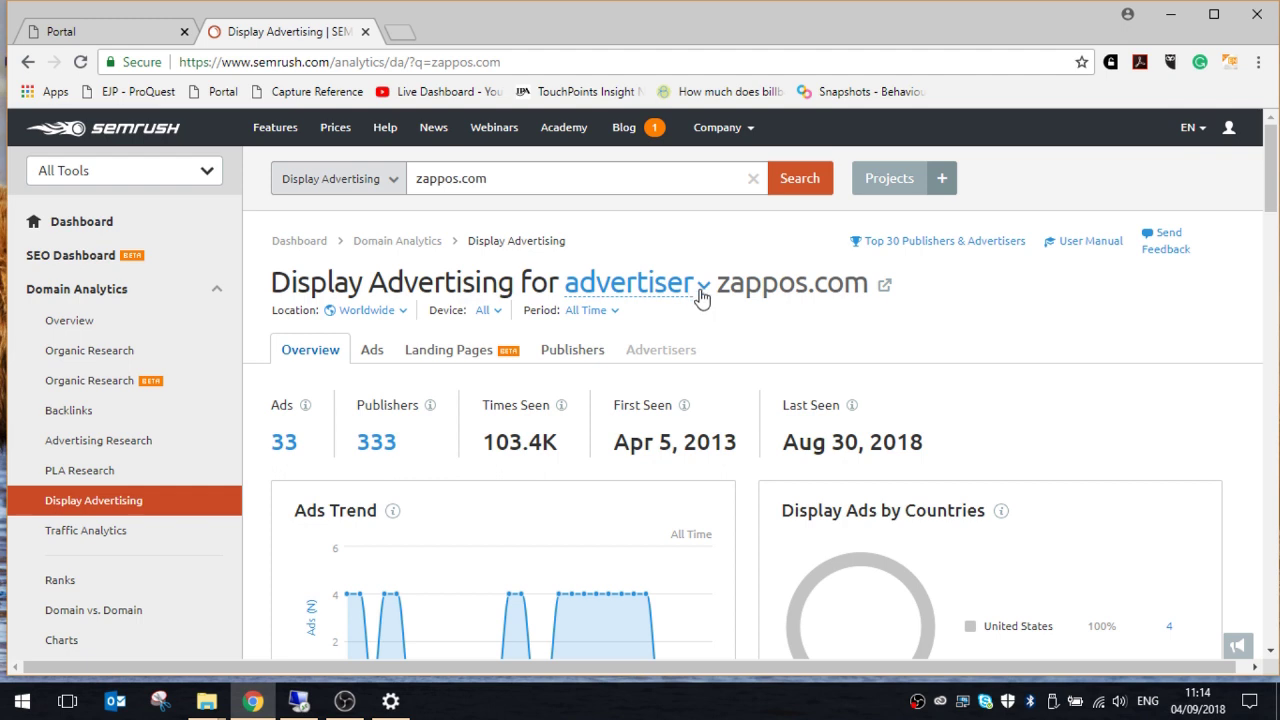
{"action": "left_click", "coordinate": [702, 287]}
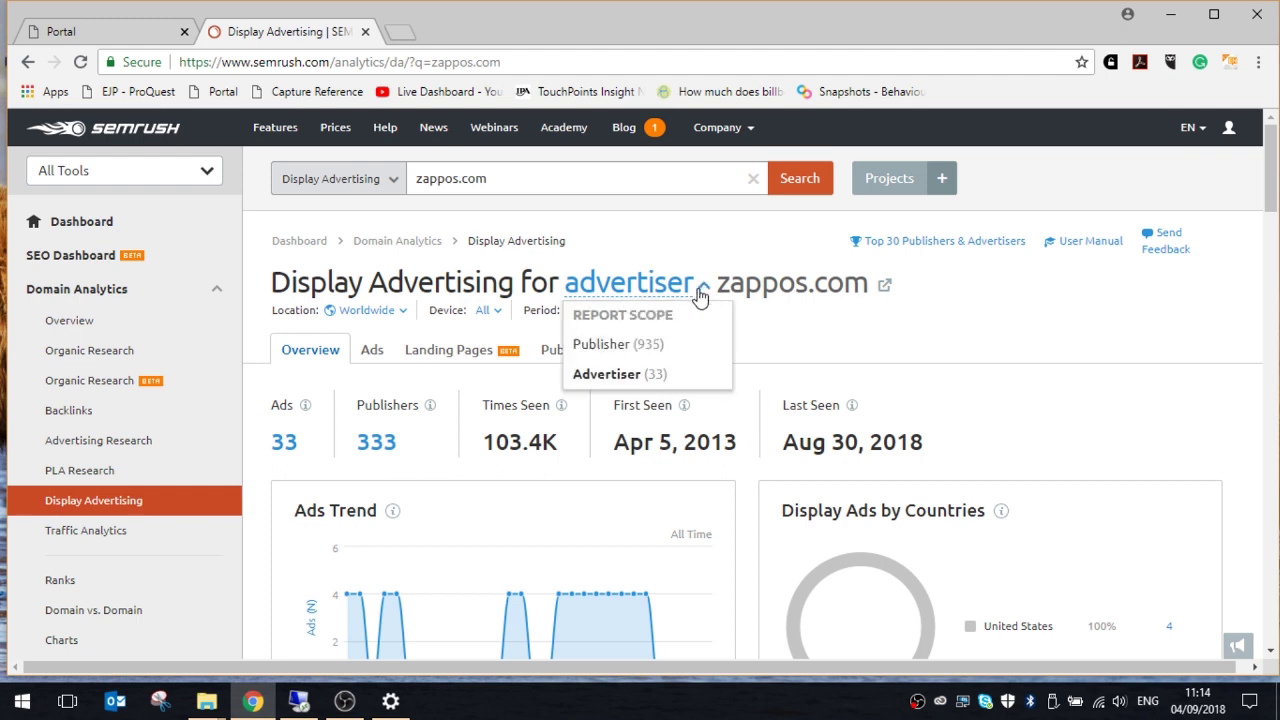
{"action": "left_click", "coordinate": [606, 345]}
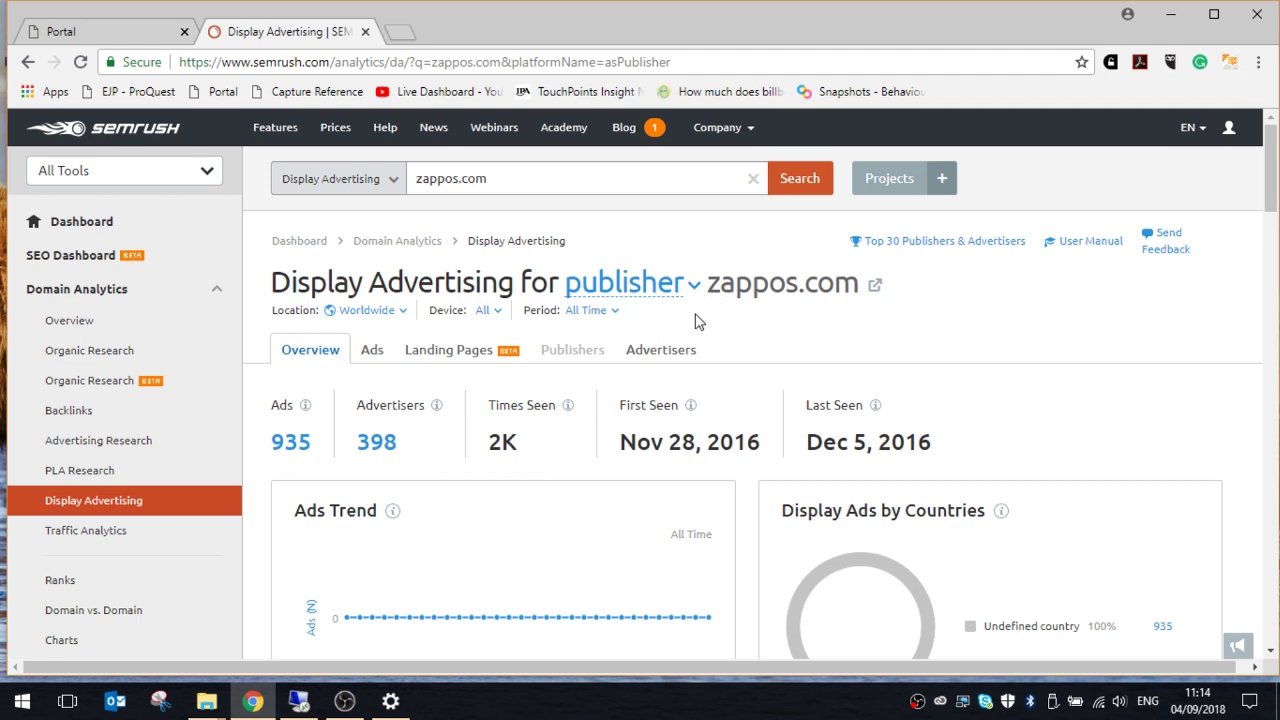
{"action": "left_click_drag", "start_coordinate": [1272, 174], "coordinate": [1273, 331]}
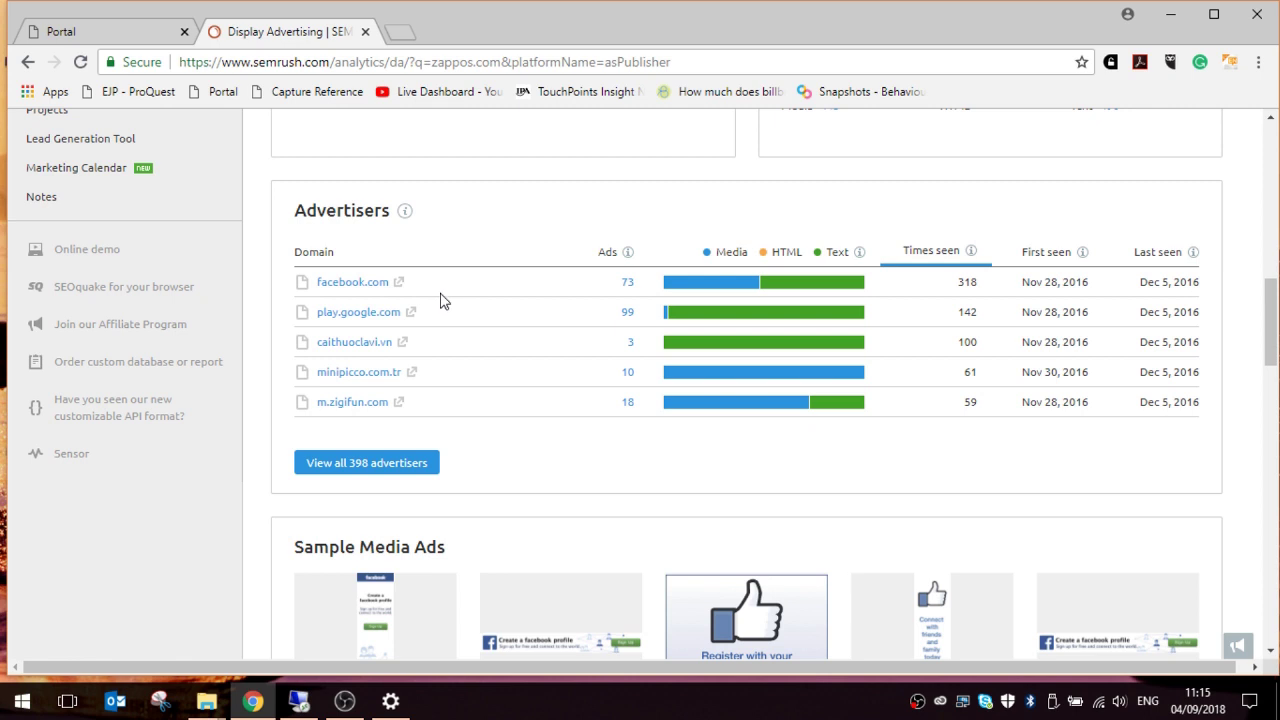
{"action": "left_click_drag", "start_coordinate": [1272, 345], "coordinate": [1255, 398]}
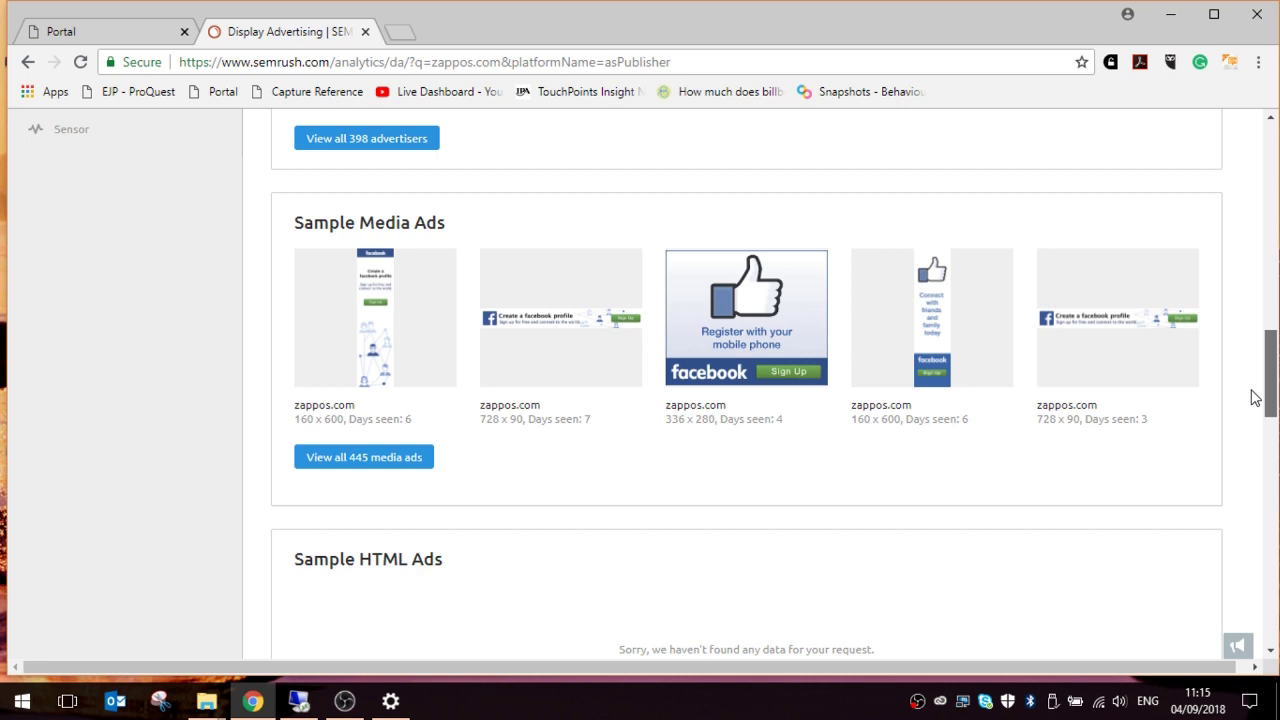
Switch the scope of the zappos.com display advertising report to Advertiser.
{"action": "scroll", "coordinate": [1255, 398], "scroll_direction": "up", "scroll_amount": 15}
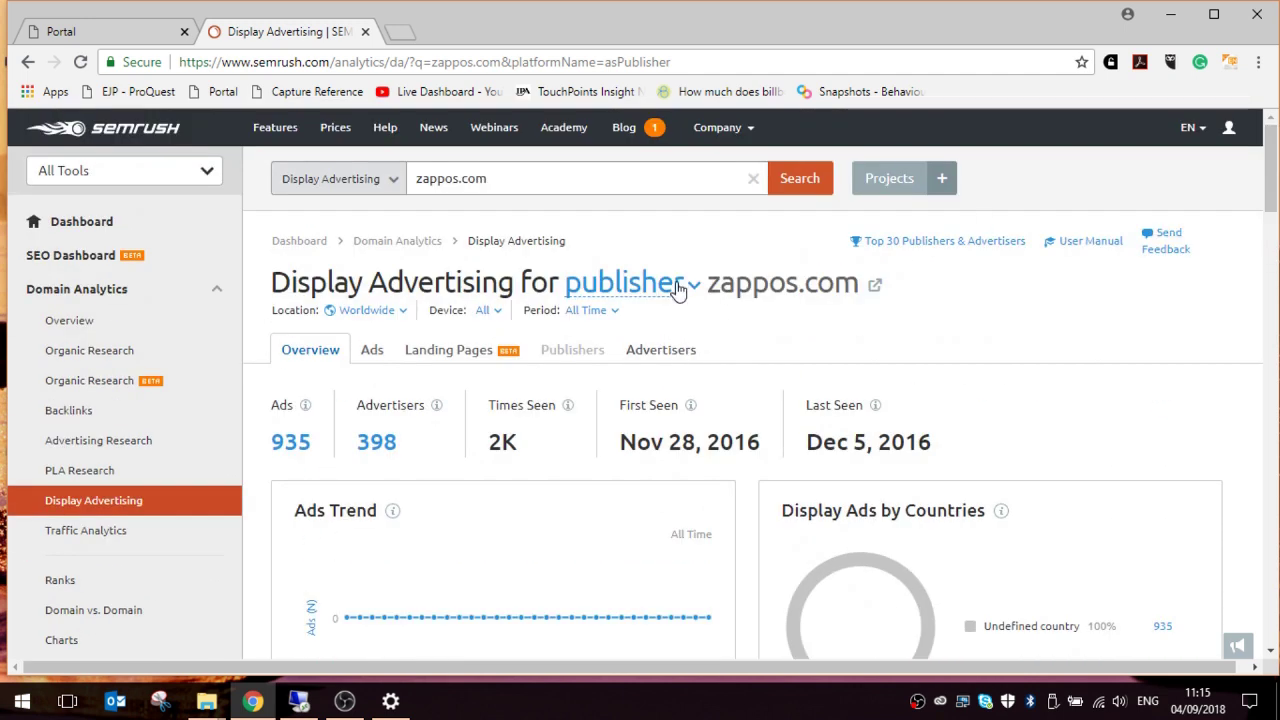
{"action": "left_click", "coordinate": [691, 285]}
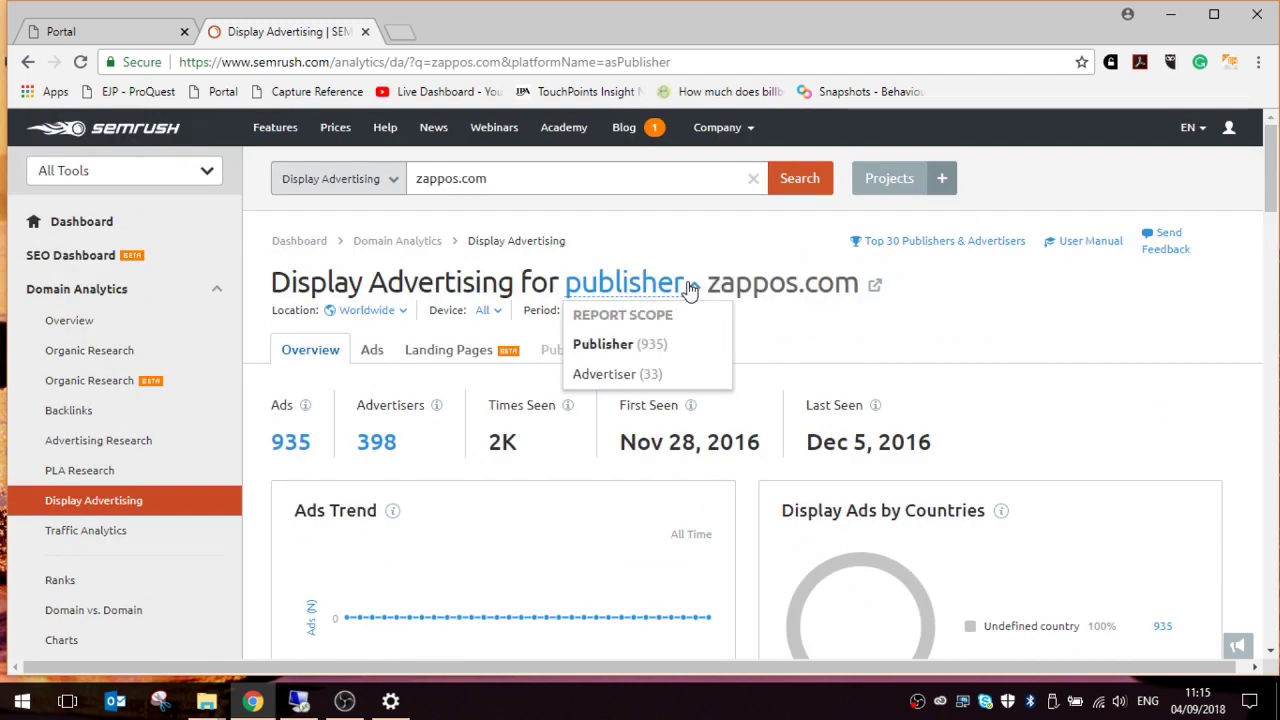
{"action": "left_click", "coordinate": [607, 378]}
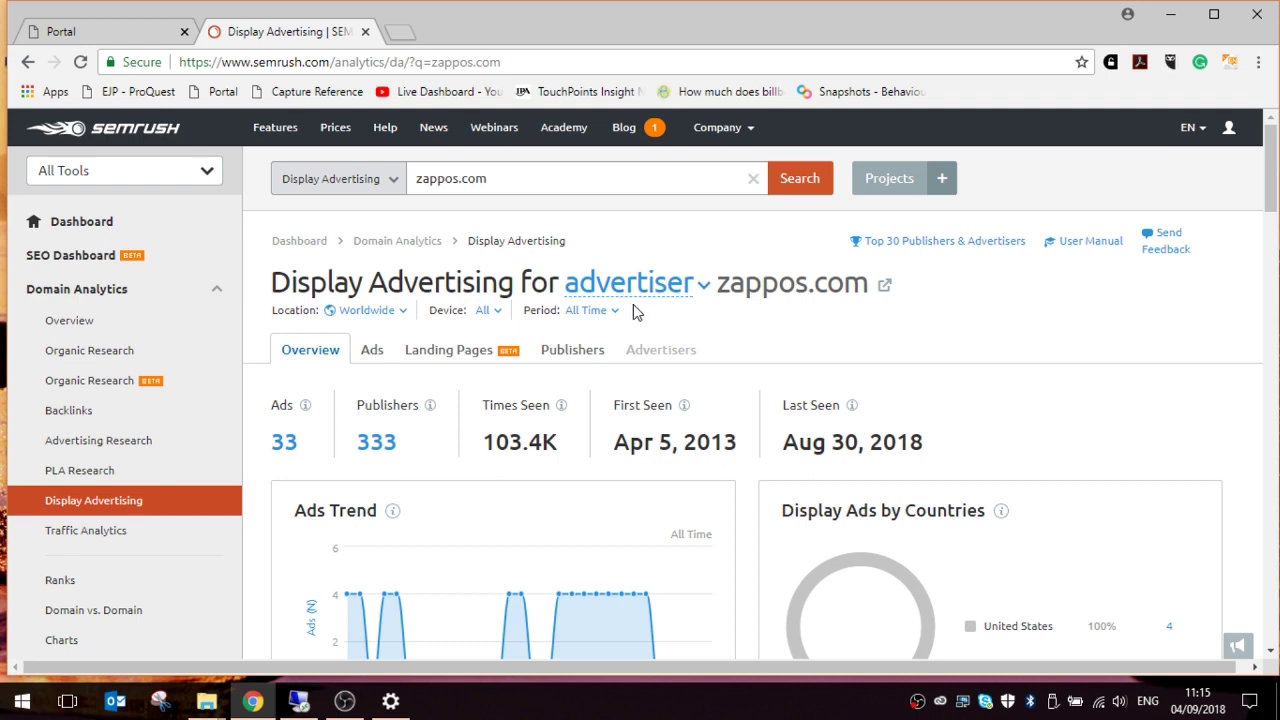
Examine the display ads by device, the ad types, and enlarged previews of the sample media ads for advertiser zappos.com.
{"action": "left_click_drag", "start_coordinate": [1271, 194], "coordinate": [1275, 269]}
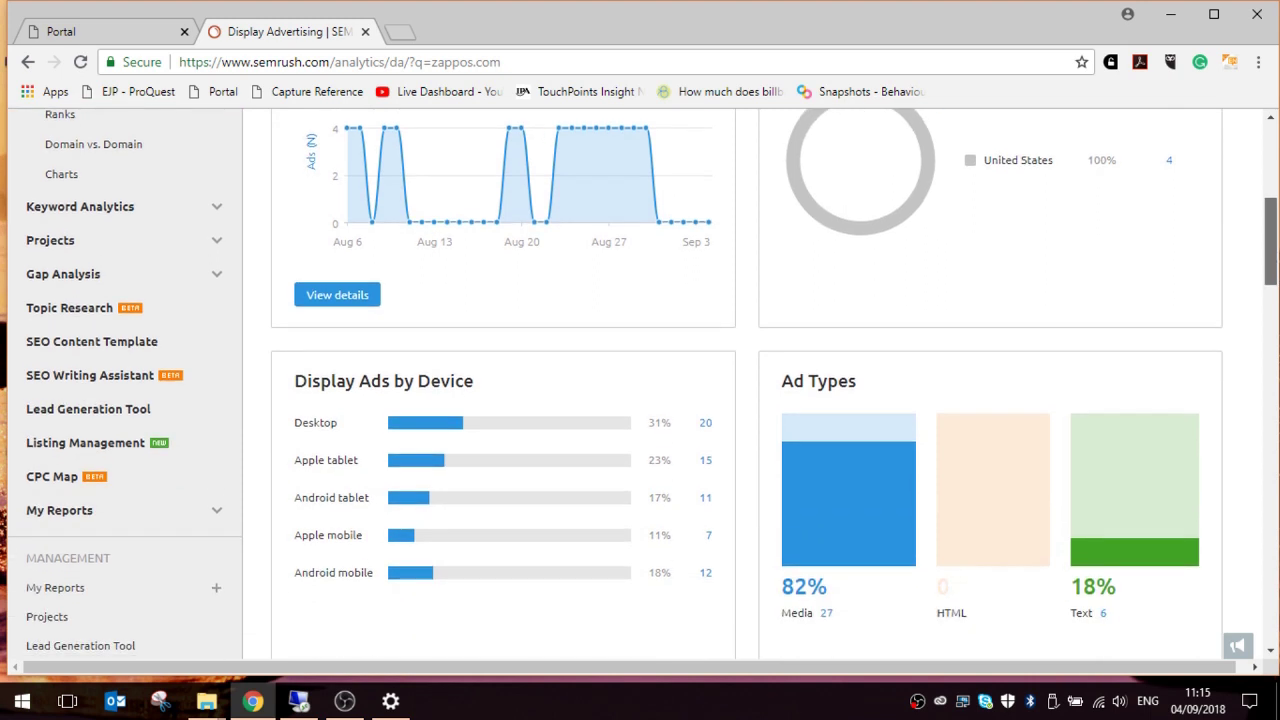
{"action": "left_click_drag", "start_coordinate": [1275, 269], "coordinate": [1275, 402]}
{"action": "mouse_move", "coordinate": [309, 380]}
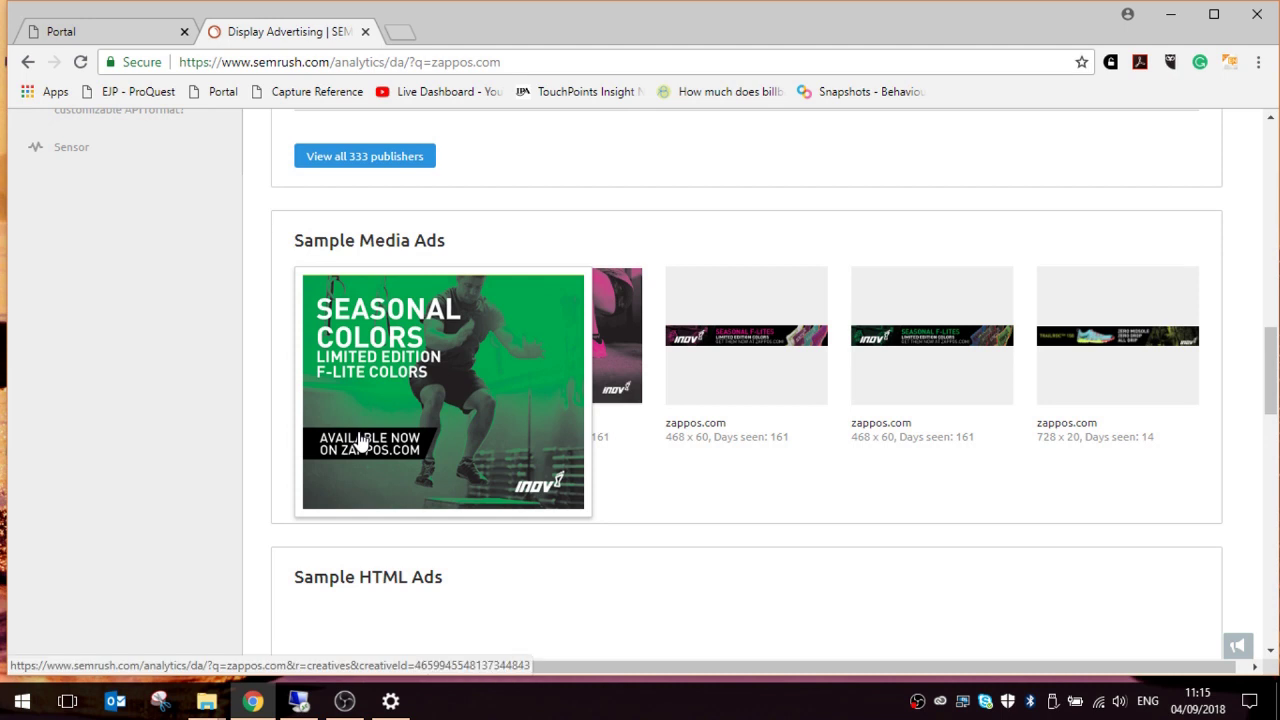
{"action": "mouse_move", "coordinate": [622, 376]}
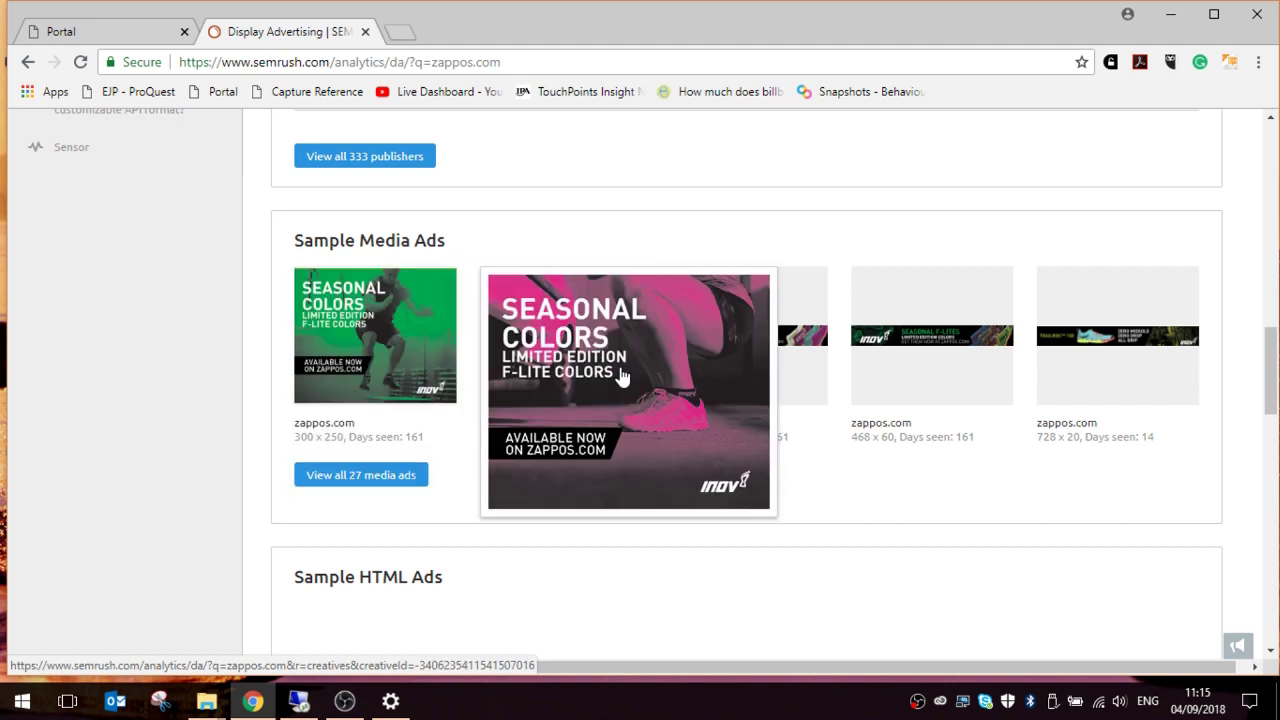
{"action": "mouse_move", "coordinate": [808, 343]}
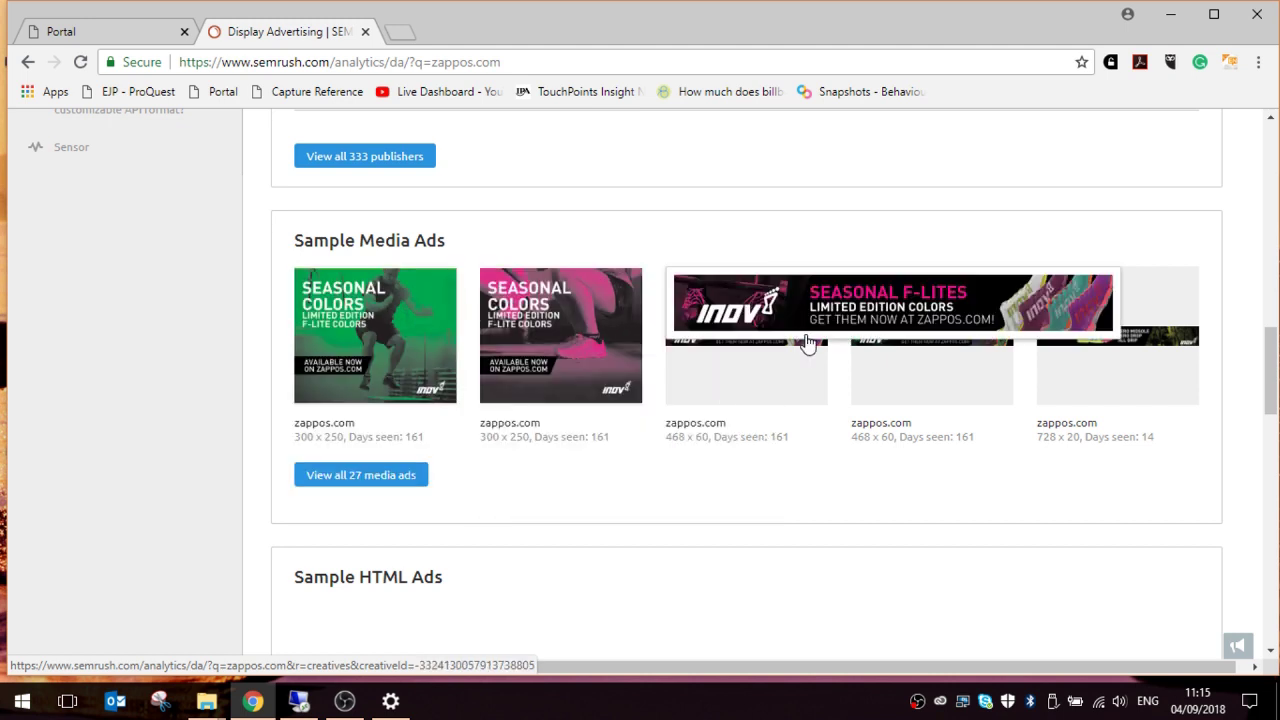
{"action": "mouse_move", "coordinate": [905, 343]}
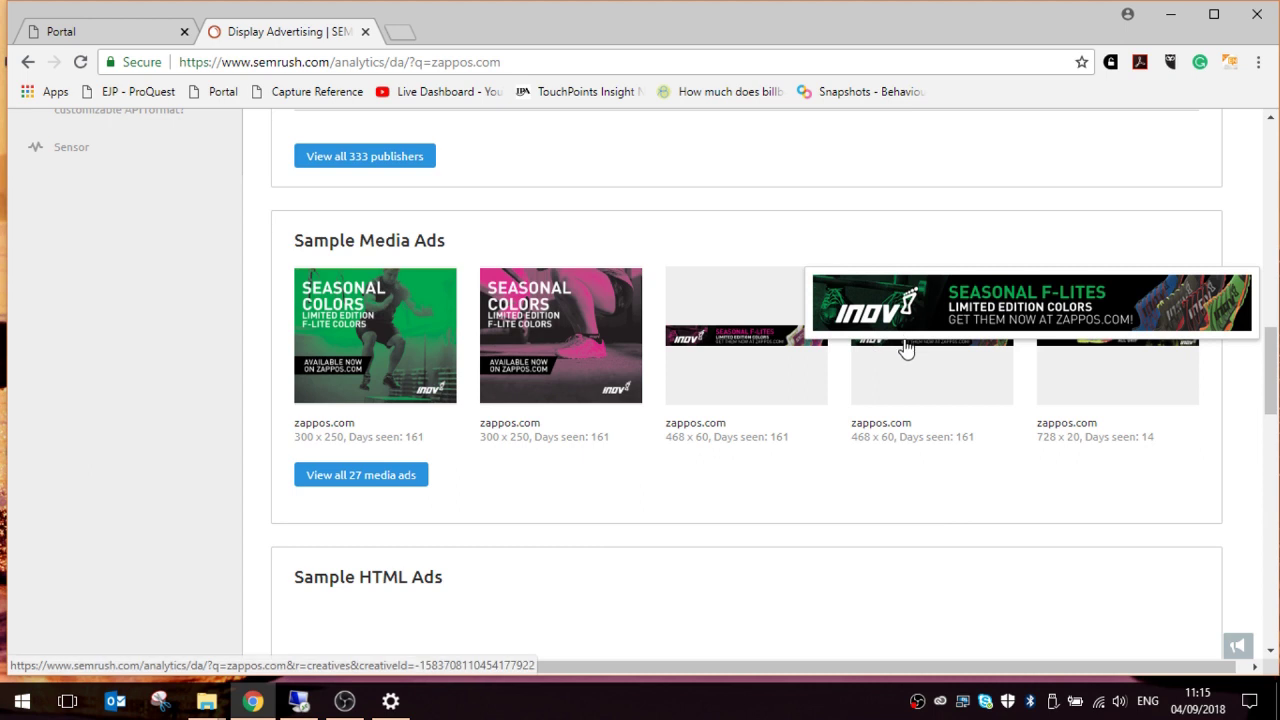
{"action": "mouse_move", "coordinate": [368, 375]}
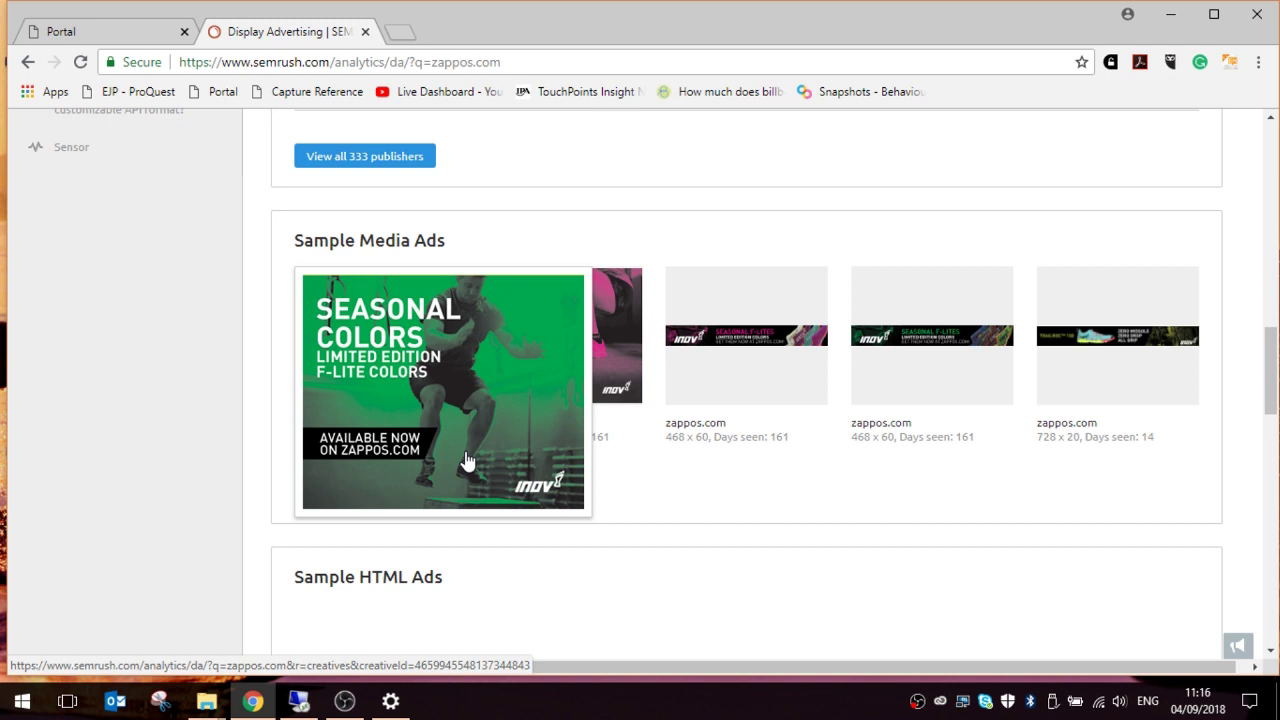
{"action": "mouse_move", "coordinate": [694, 365]}
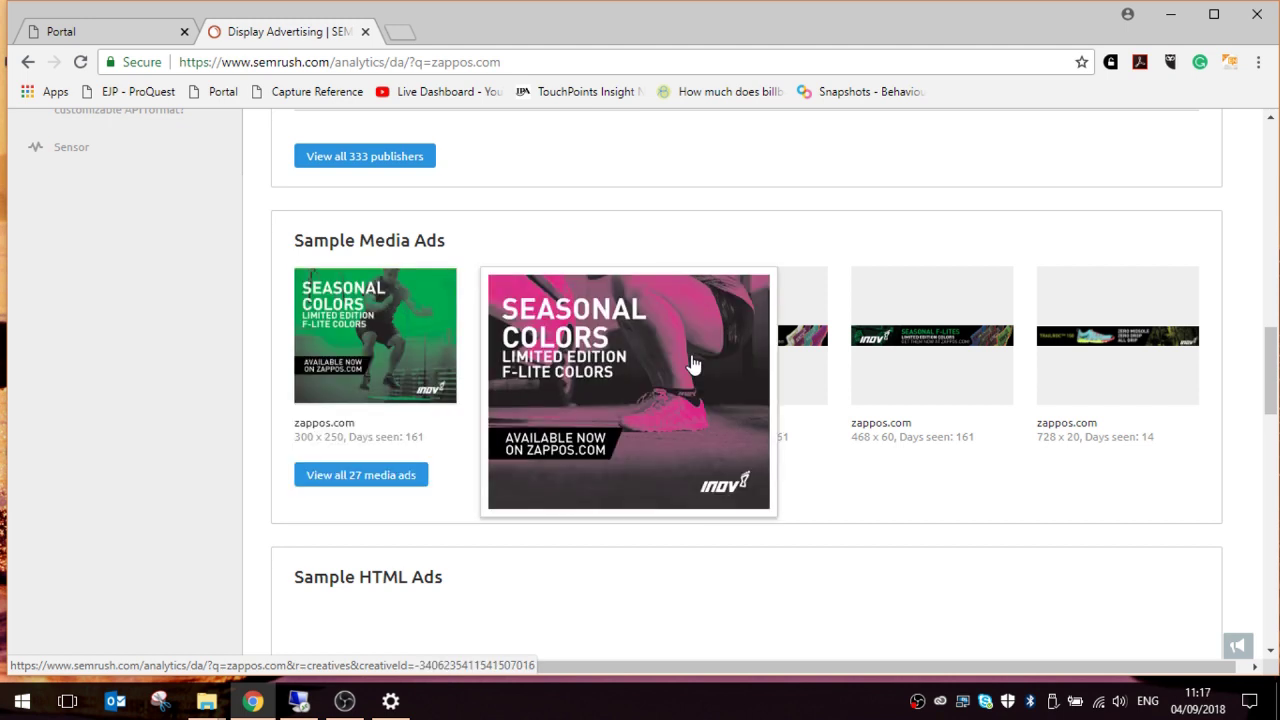
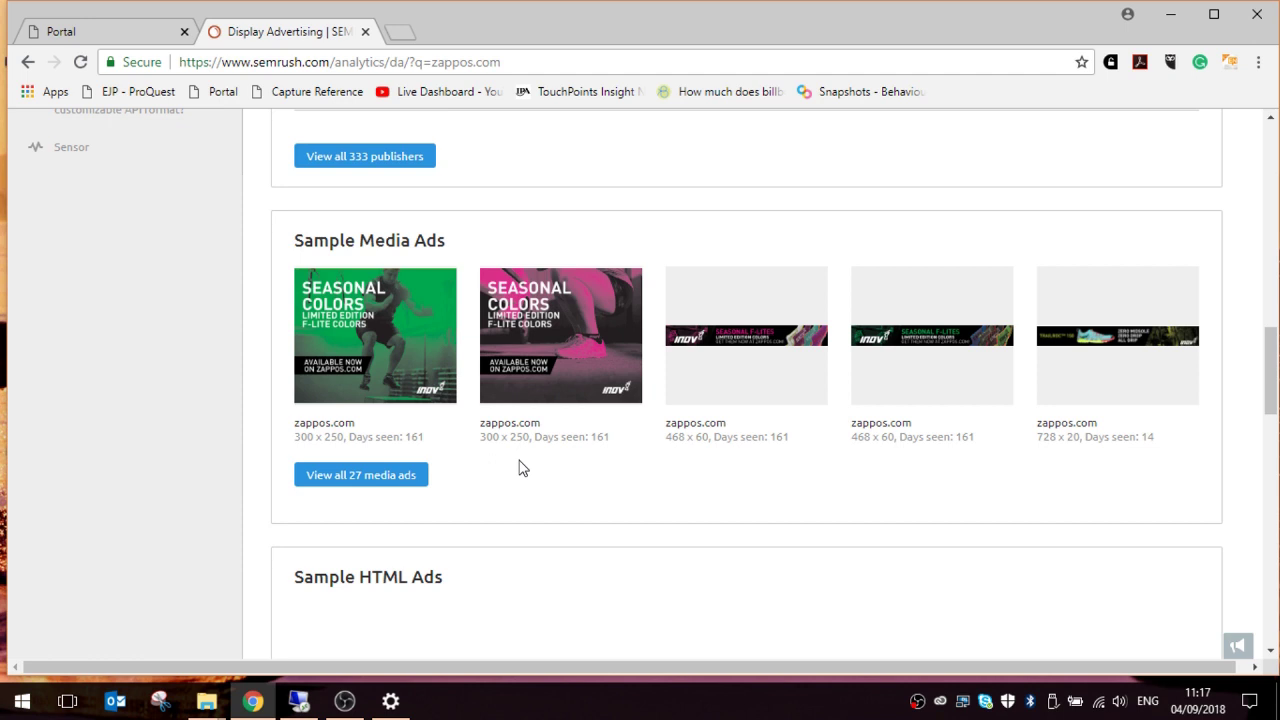
Open the ad report for the green Seasonal Colors media ad, review its target URL and publishing domain, and close it.
{"action": "mouse_move", "coordinate": [428, 380]}
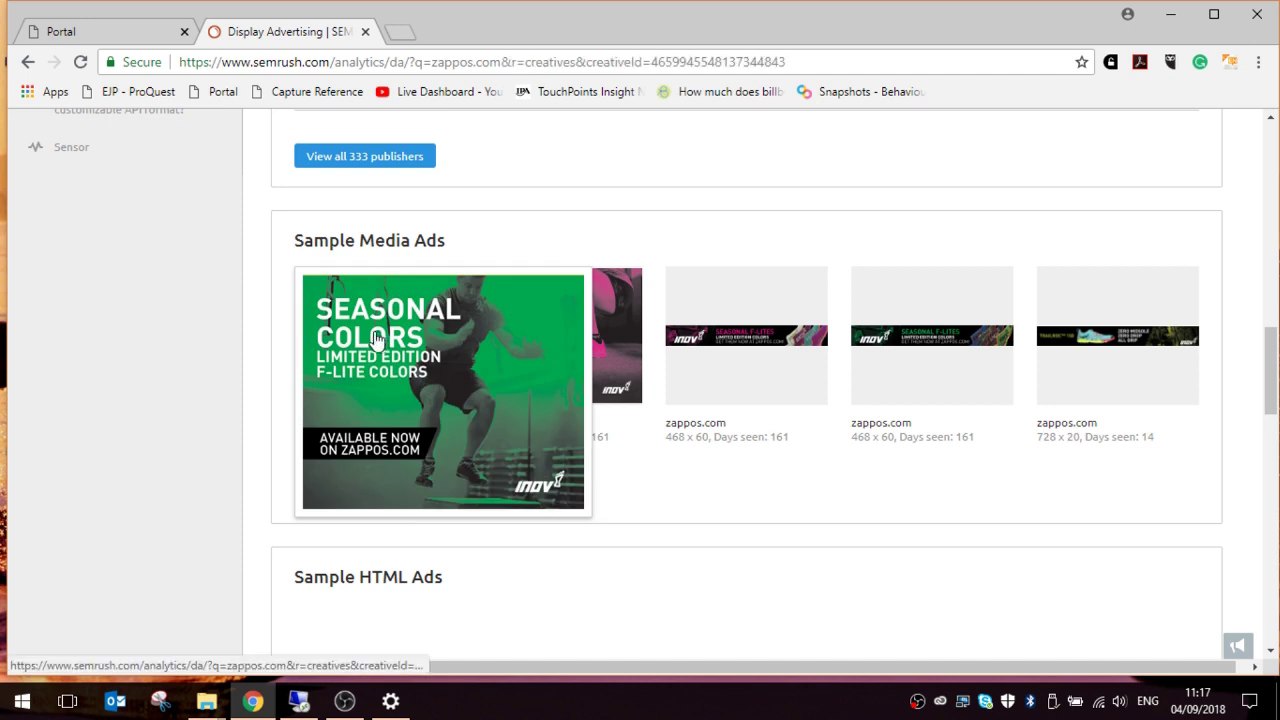
{"action": "left_click", "coordinate": [378, 339]}
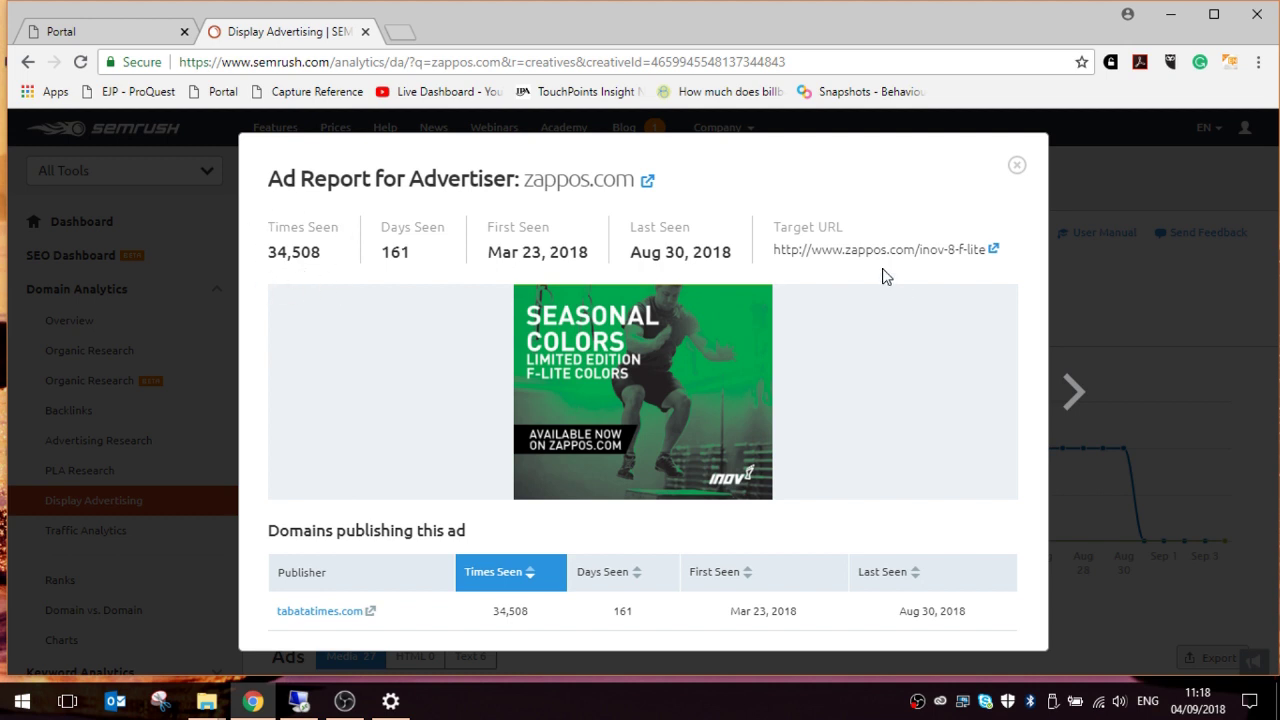
{"action": "left_click", "coordinate": [1017, 166]}
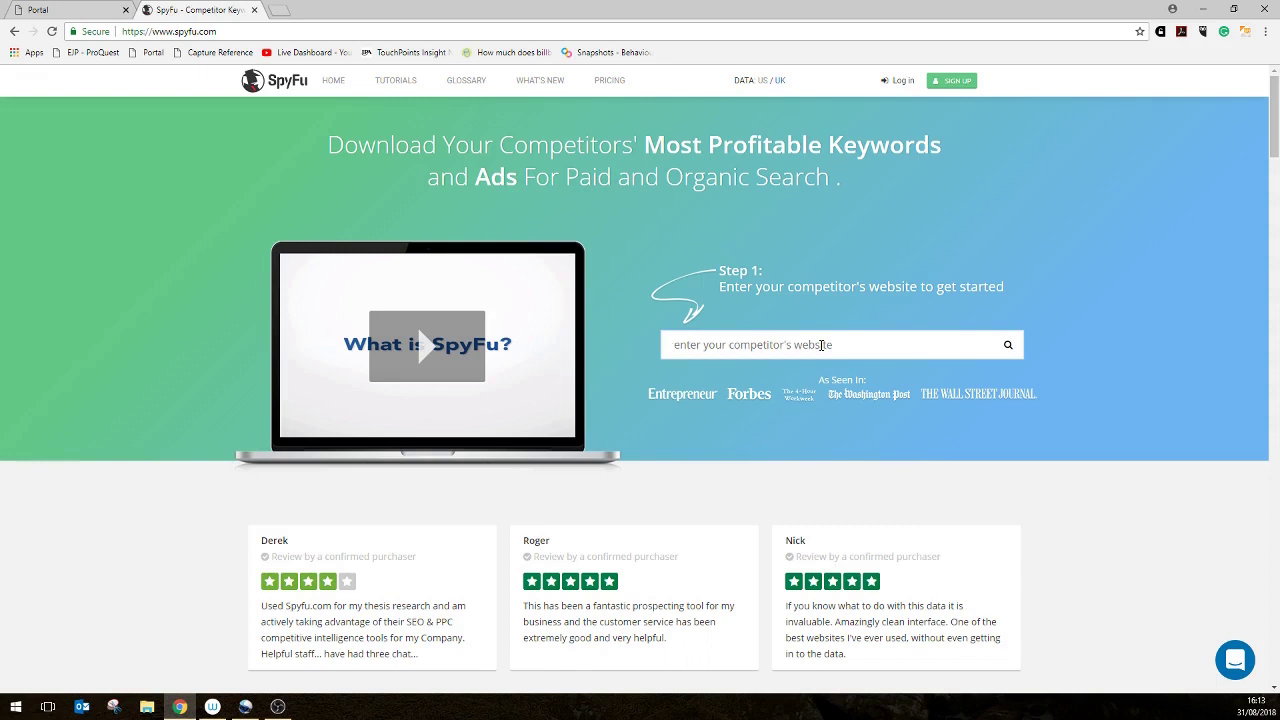
{"action": "type", "text": "www.za"}
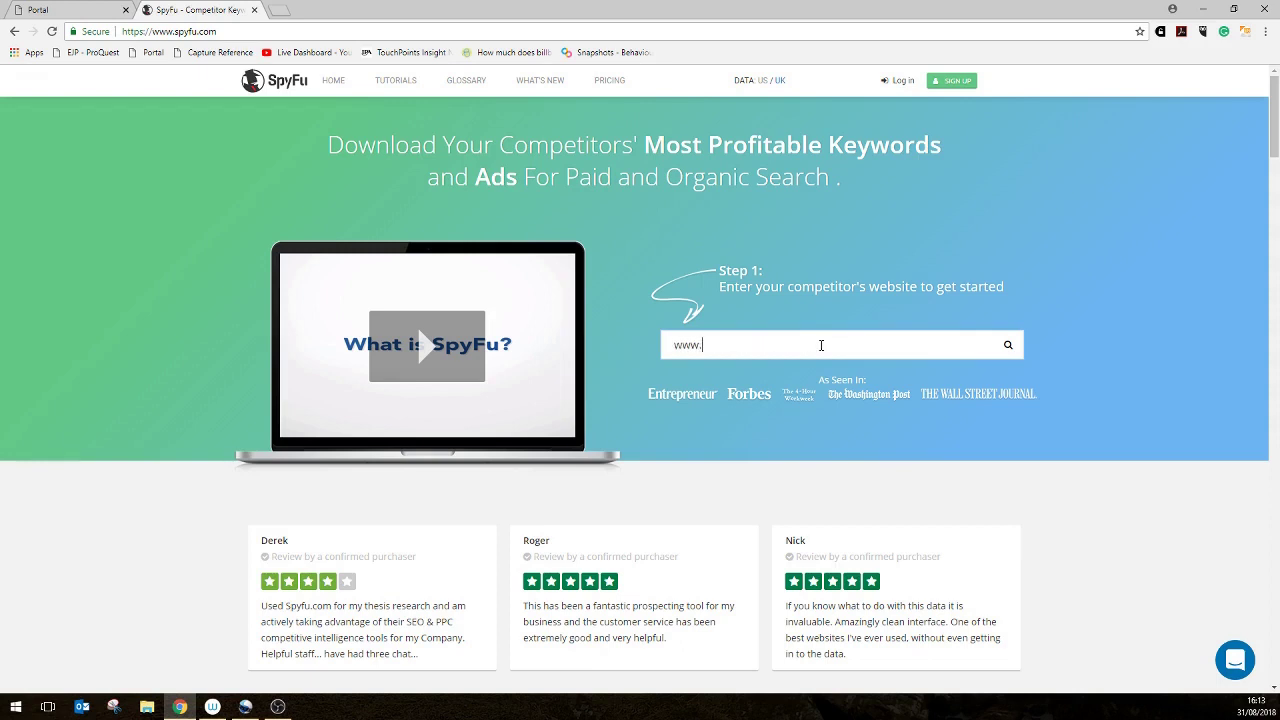
{"action": "type", "text": "ppos.com"}
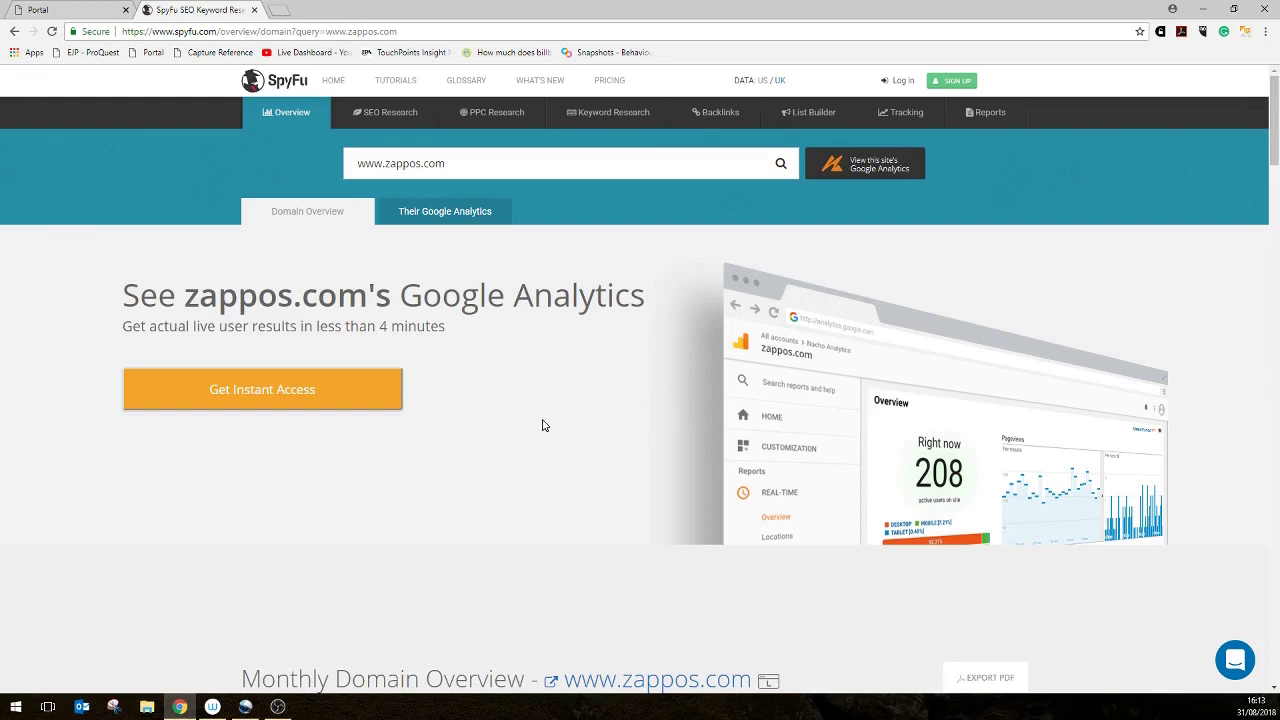
{"action": "scroll", "coordinate": [621, 435], "scroll_direction": "down", "scroll_amount": 2}
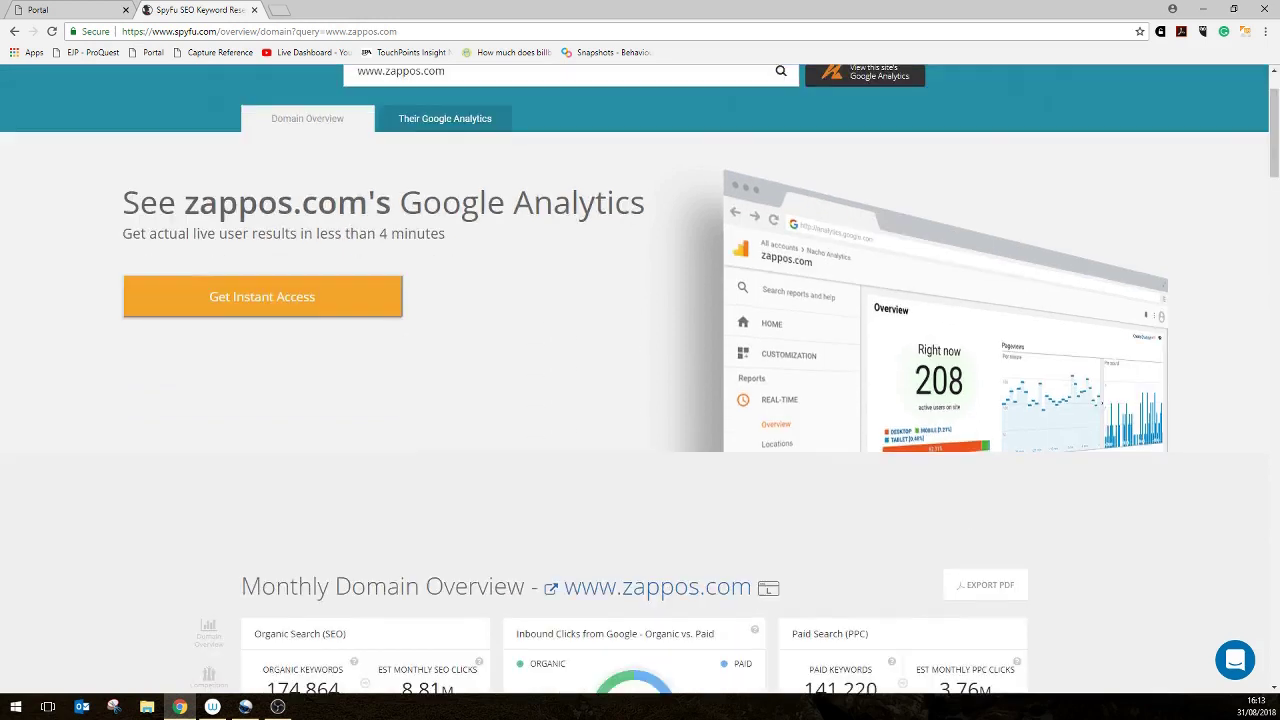
{"action": "left_click_drag", "start_coordinate": [1274, 142], "coordinate": [1274, 187]}
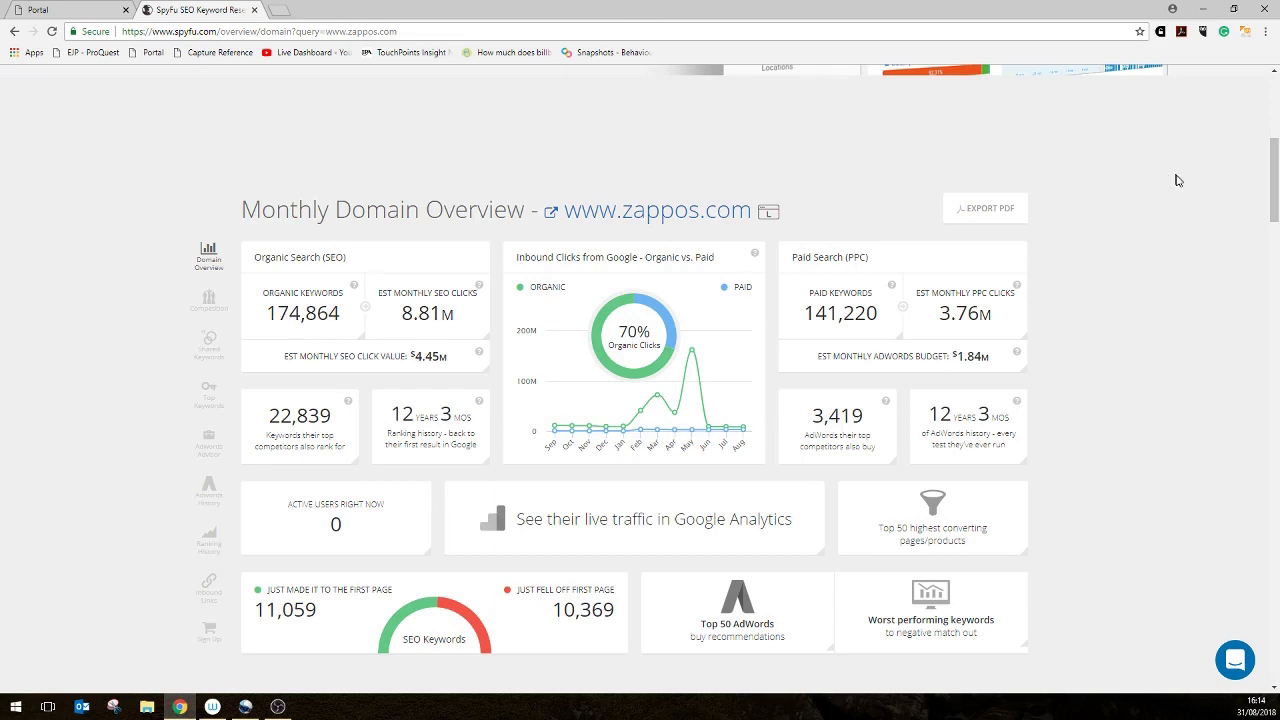
Examine the shared and top keywords, AdWords buy recommendations, AdWords history, organic ranking history and inbound links for zappos.com.
{"action": "left_click_drag", "start_coordinate": [1273, 180], "coordinate": [1276, 335]}
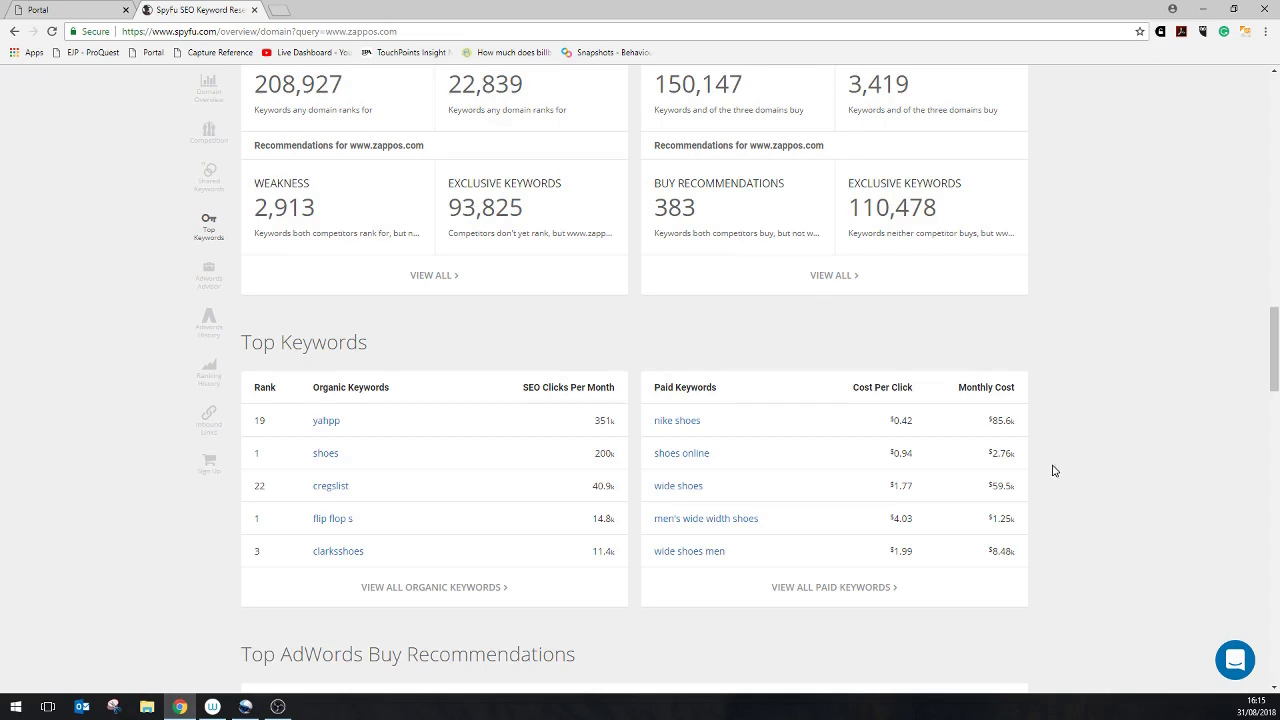
{"action": "scroll", "coordinate": [1053, 470], "scroll_direction": "down", "scroll_amount": 2}
{"action": "scroll", "coordinate": [1053, 470], "scroll_direction": "down", "scroll_amount": 3}
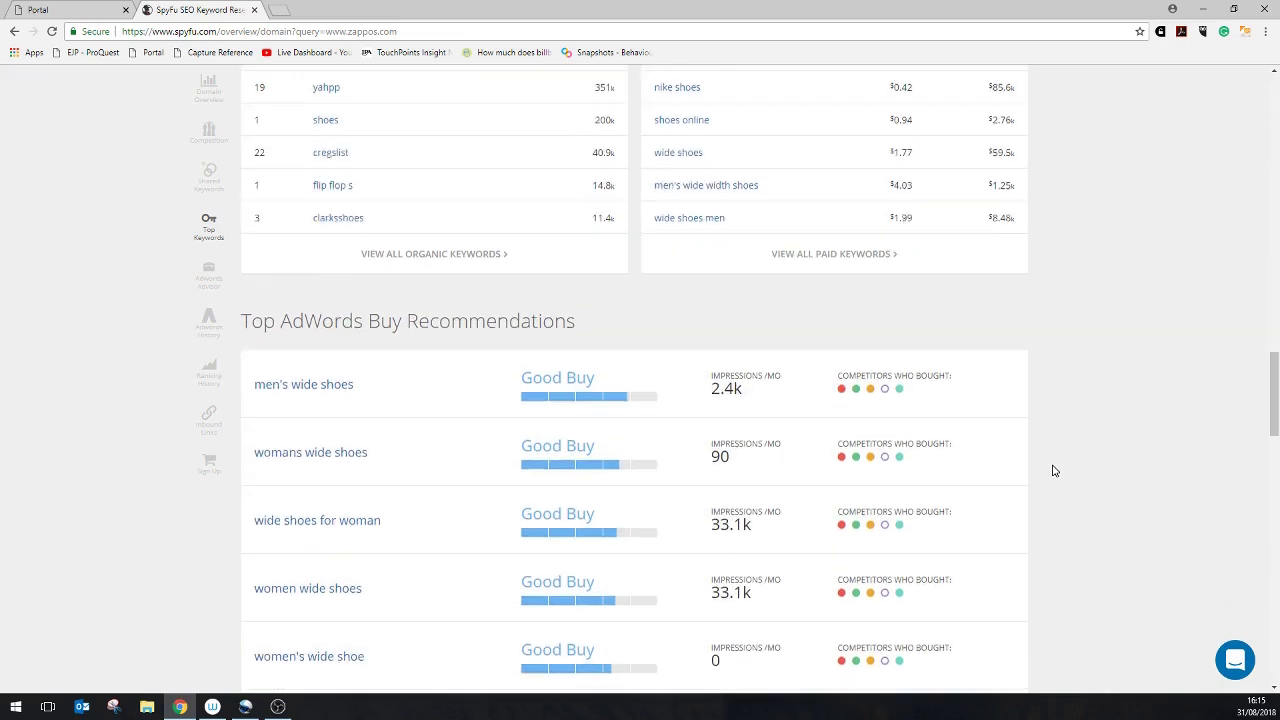
{"action": "scroll", "coordinate": [1053, 472], "scroll_direction": "down", "scroll_amount": 7}
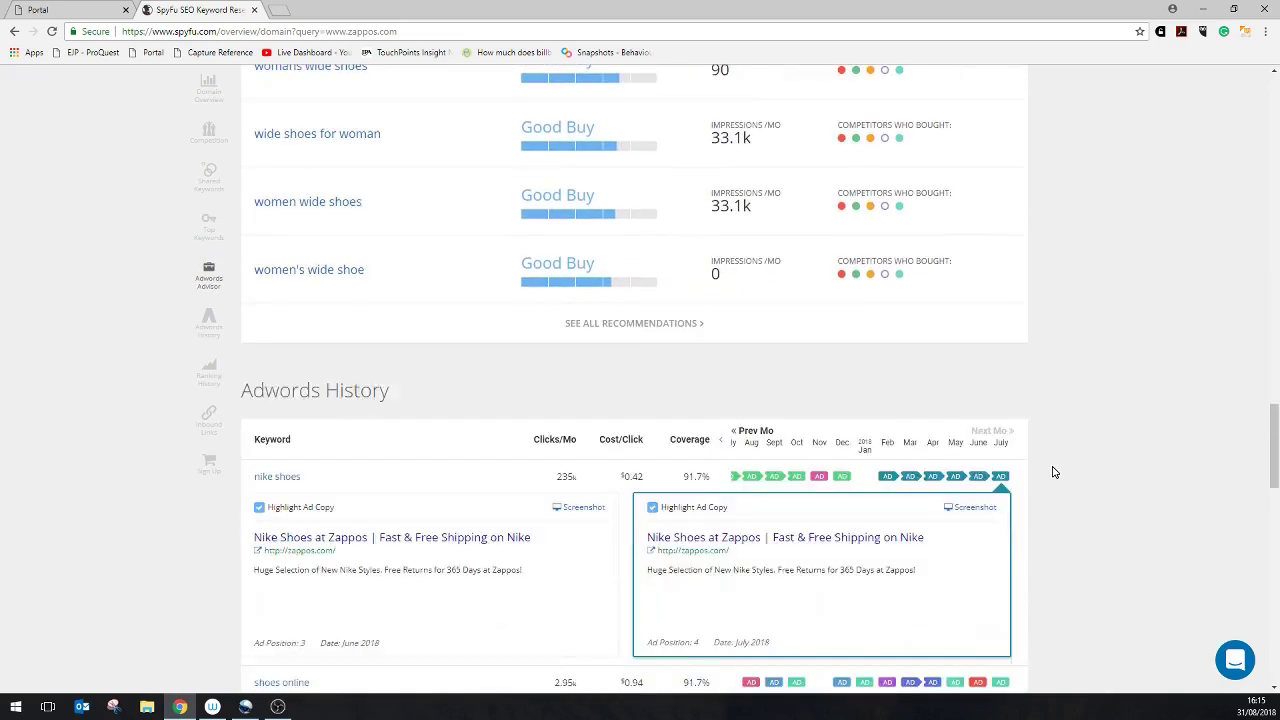
{"action": "scroll", "coordinate": [1053, 472], "scroll_direction": "down", "scroll_amount": 3}
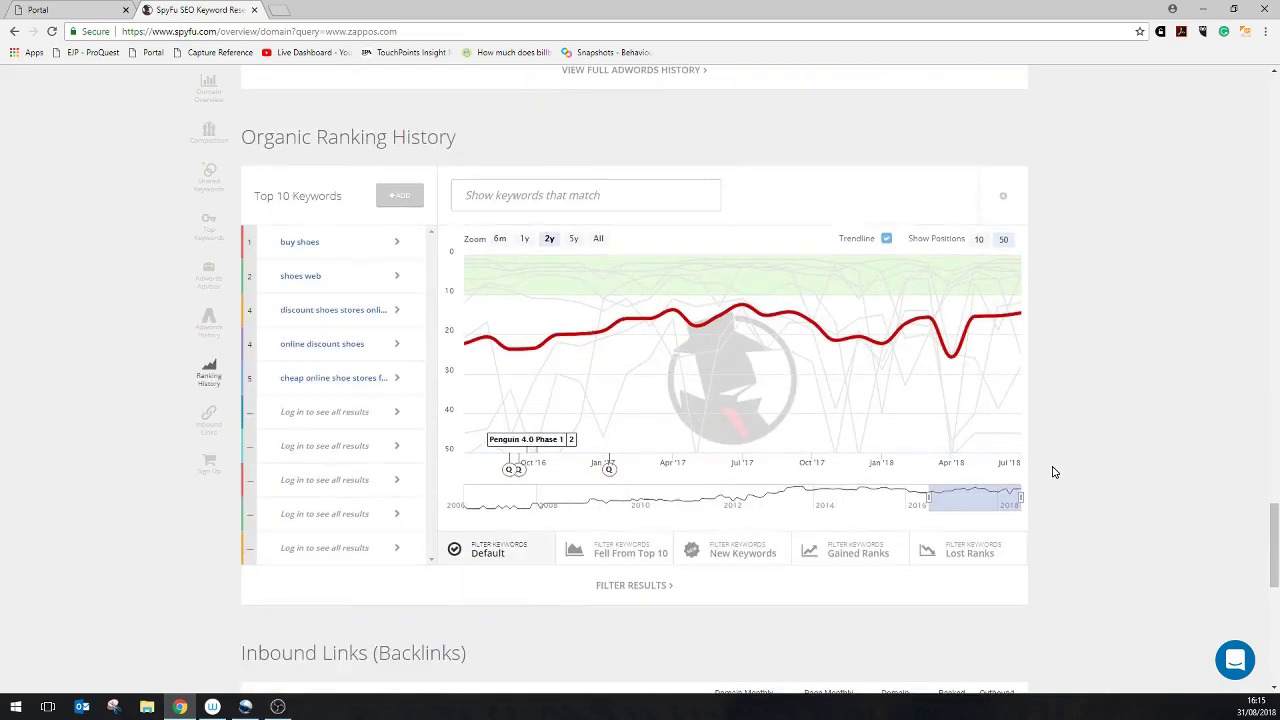
{"action": "scroll", "coordinate": [1053, 472], "scroll_direction": "down", "scroll_amount": 1}
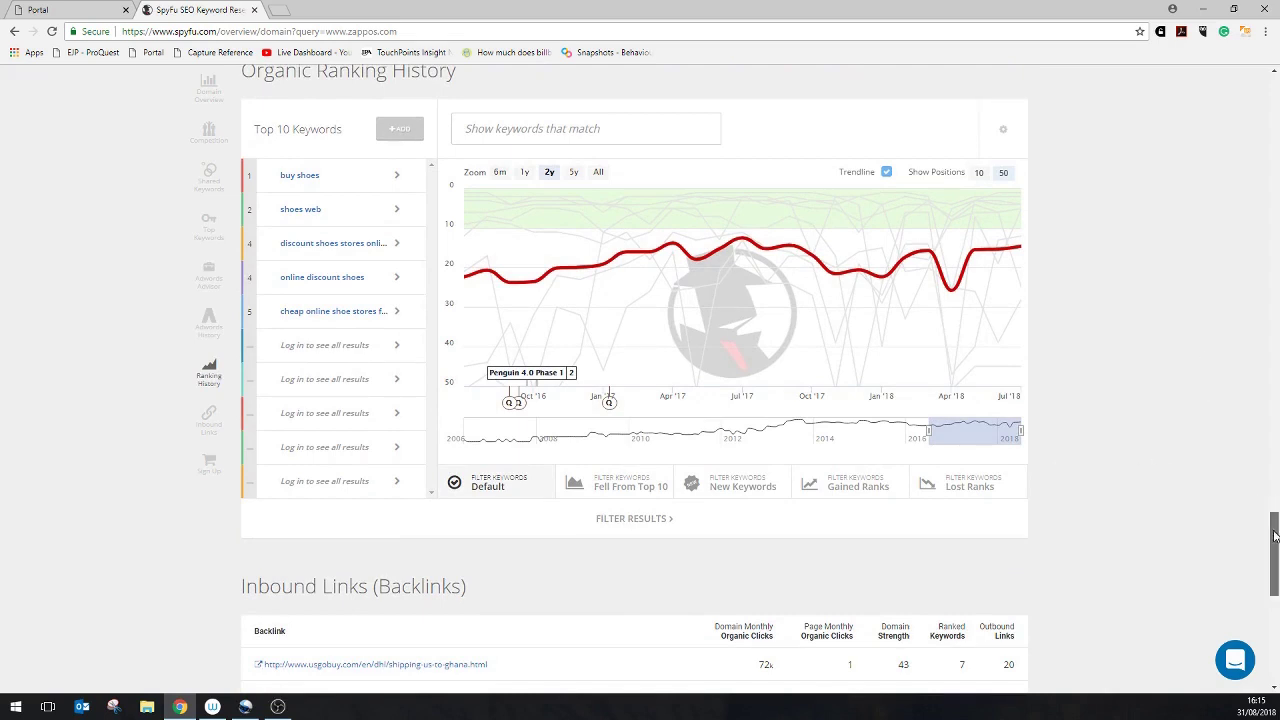
{"action": "left_click_drag", "start_coordinate": [1275, 535], "coordinate": [1275, 537]}
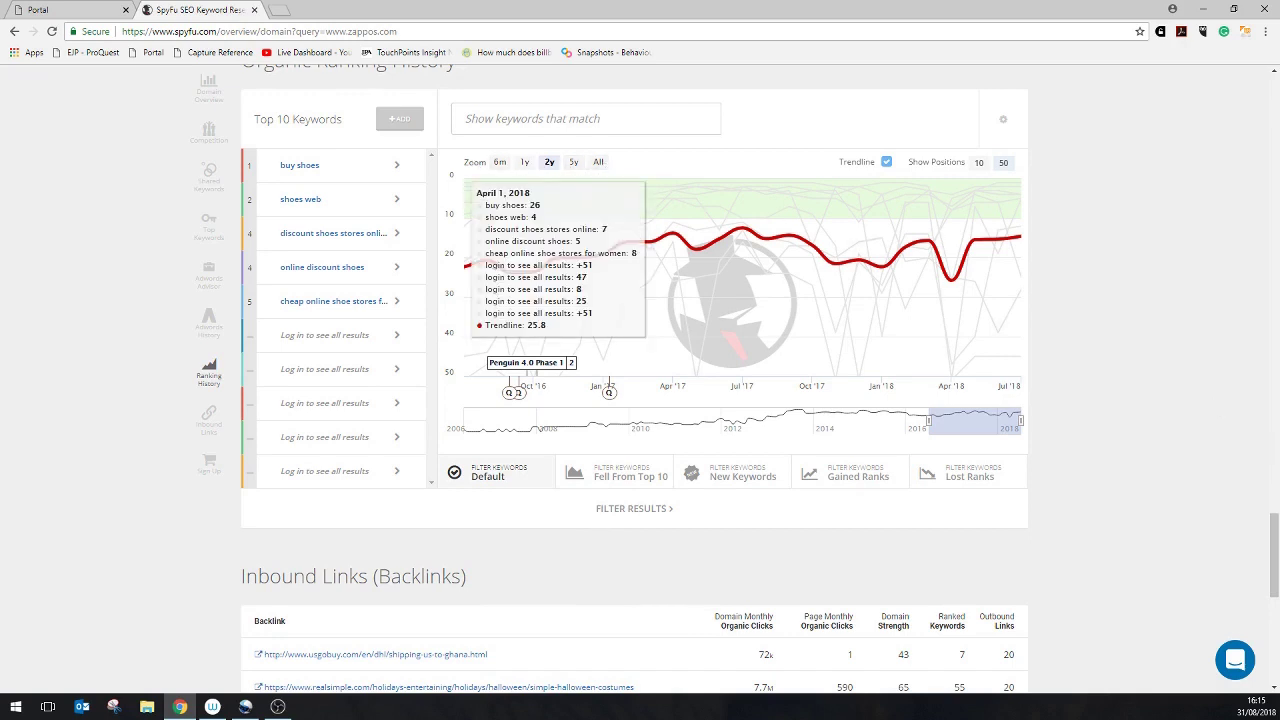
{"action": "left_click_drag", "start_coordinate": [1275, 545], "coordinate": [1275, 592]}
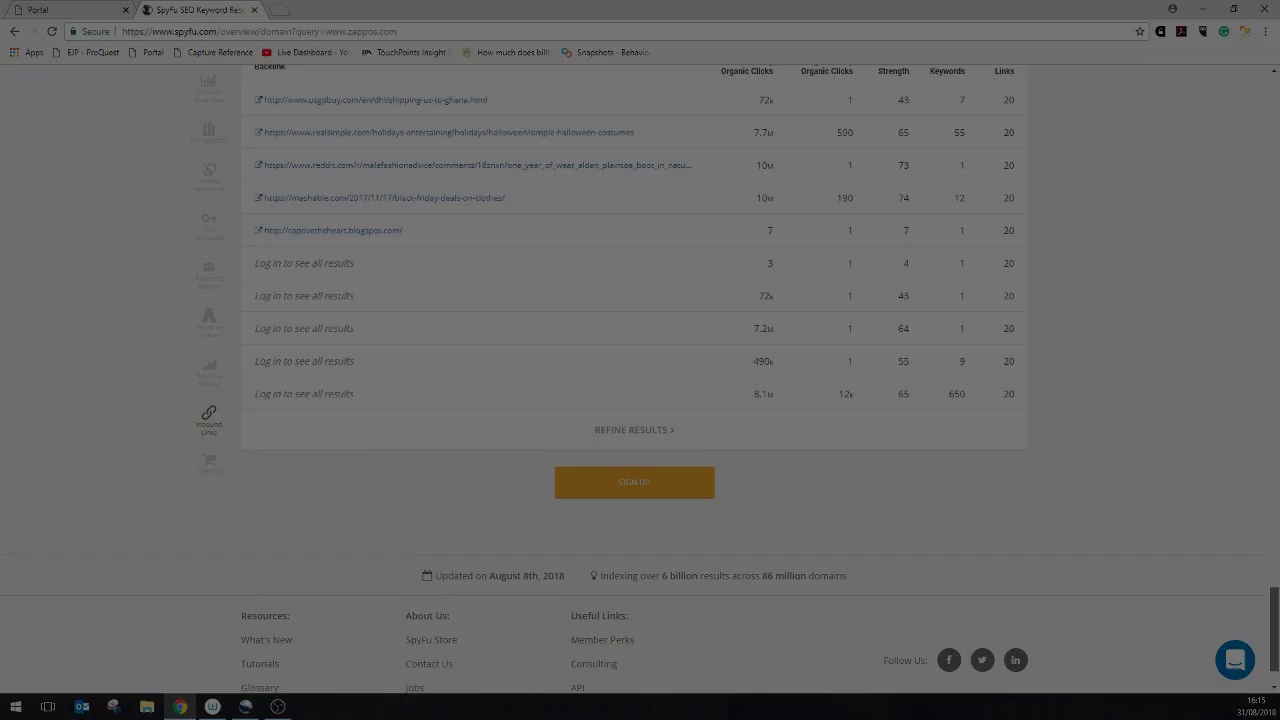